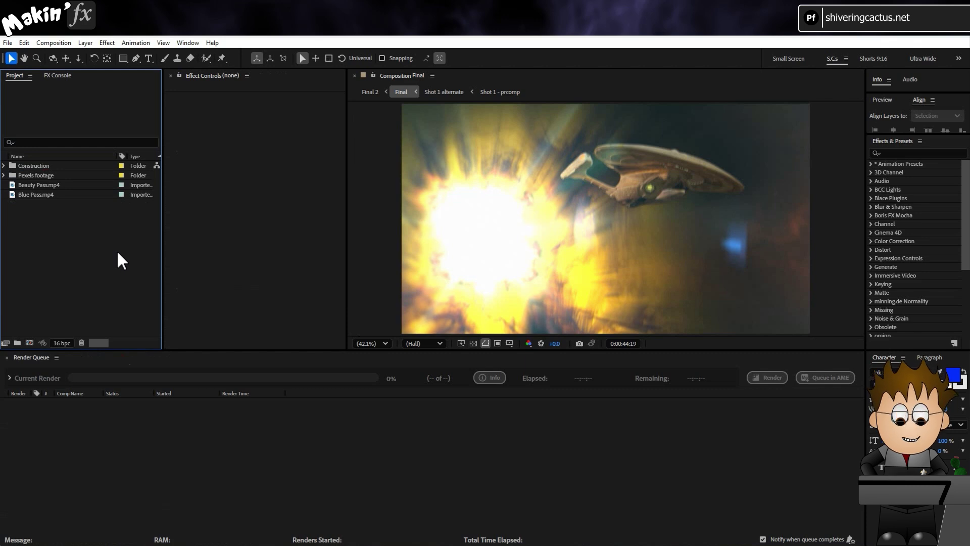
Step: Create a new composition from Blue Pass.mp4 and scrub through the clip from its start
click(47, 194)
drag(47, 195, 29, 344)
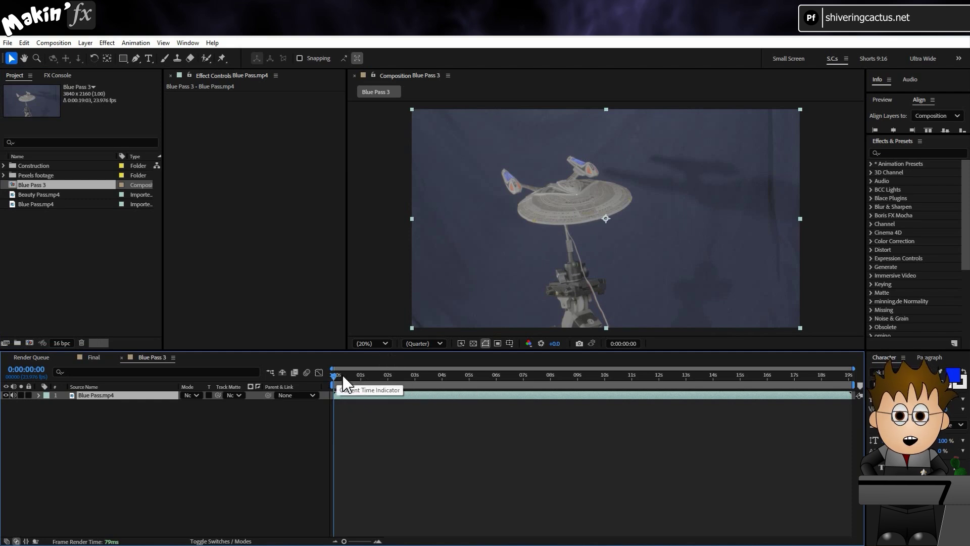
click(340, 375)
drag(339, 375, 289, 390)
Step: Close the Final and Render Queue tabs, then scrub the clip again
click(71, 357)
click(7, 357)
drag(344, 374, 267, 383)
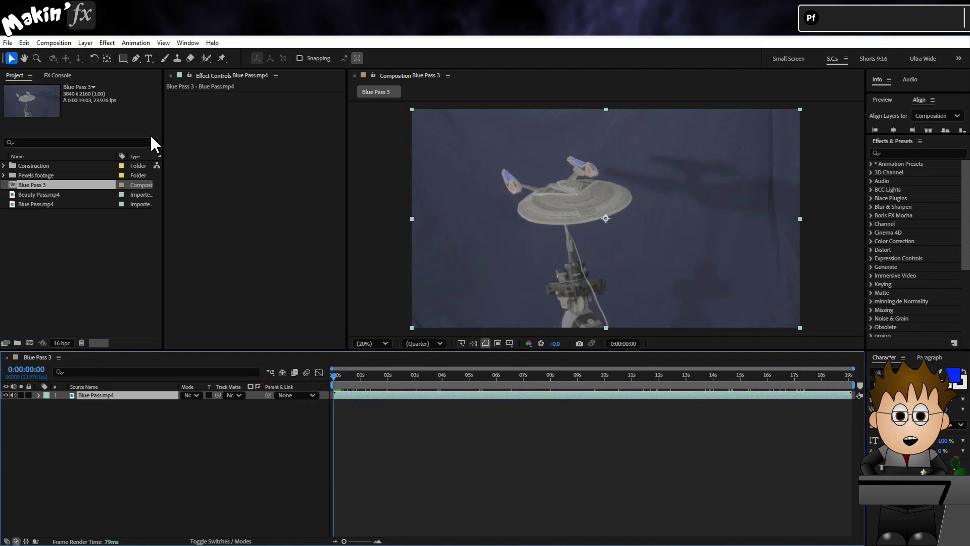
click(920, 153)
text(k)
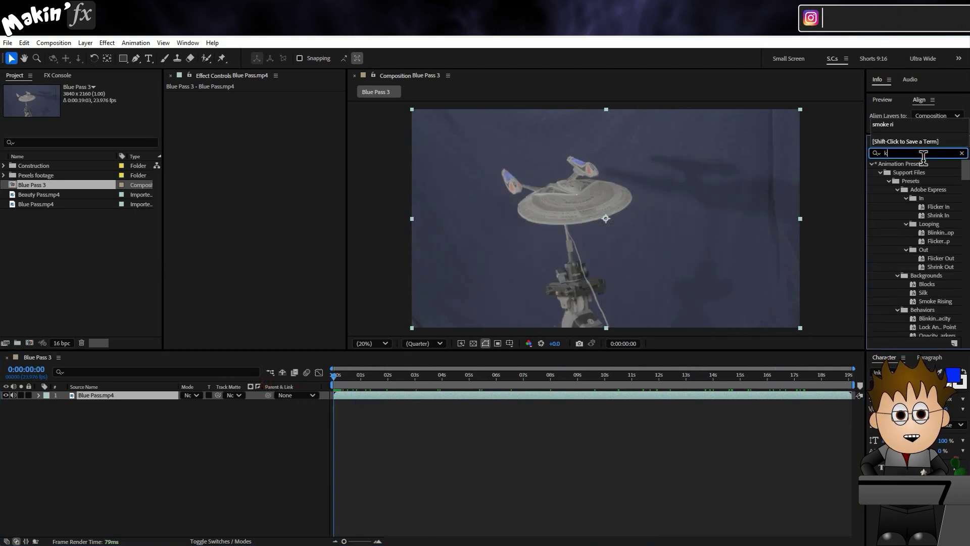
text(eyligh)
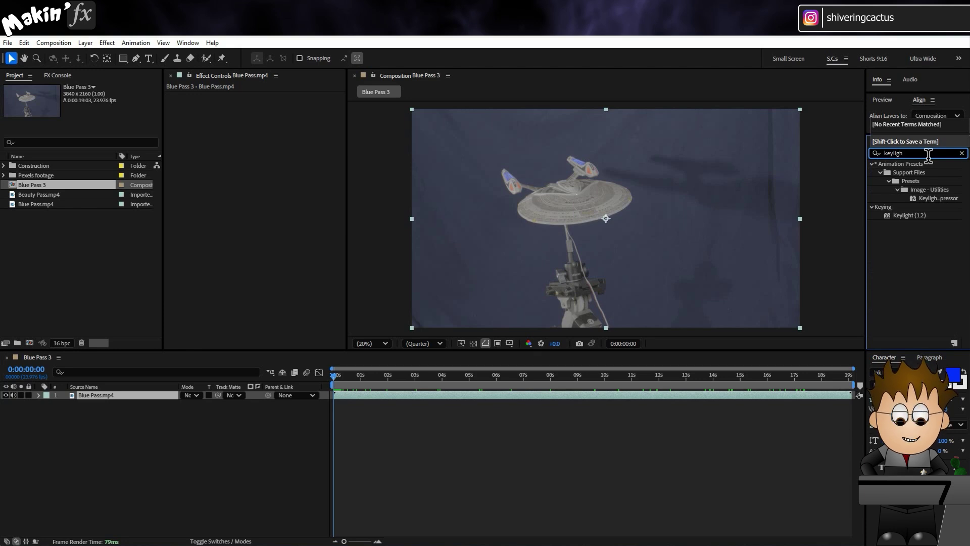
drag(940, 198, 443, 396)
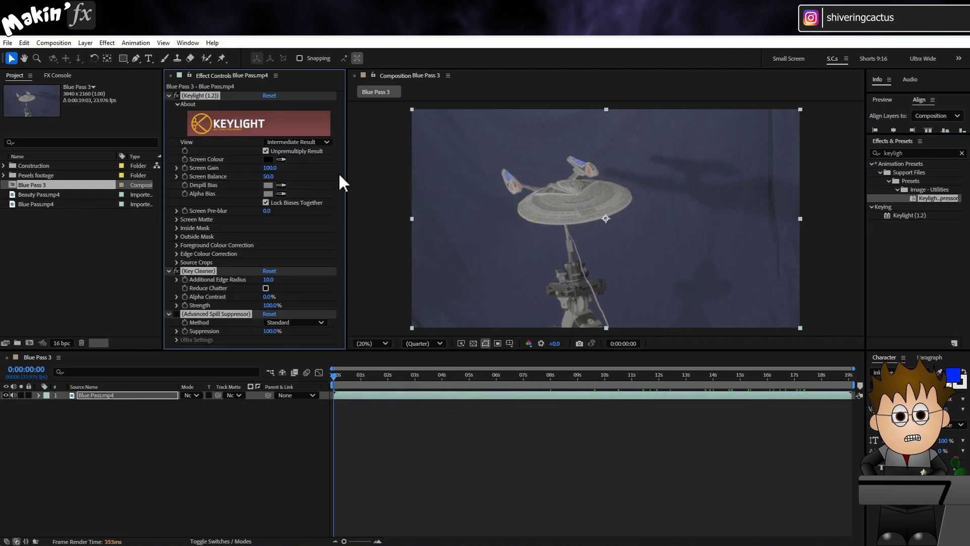
click(548, 157)
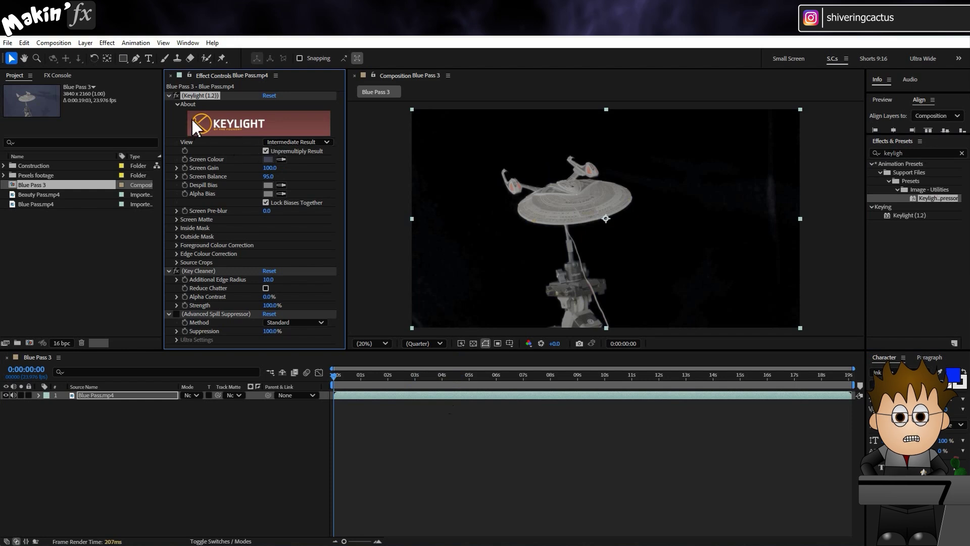
key(Delete)
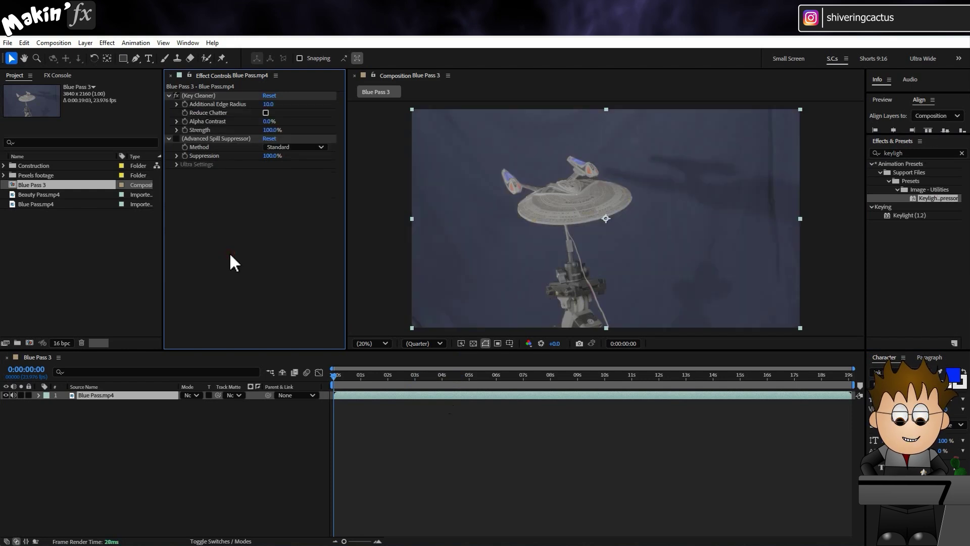
click(220, 97)
key(Delete)
click(219, 95)
key(Delete)
click(138, 432)
click(131, 394)
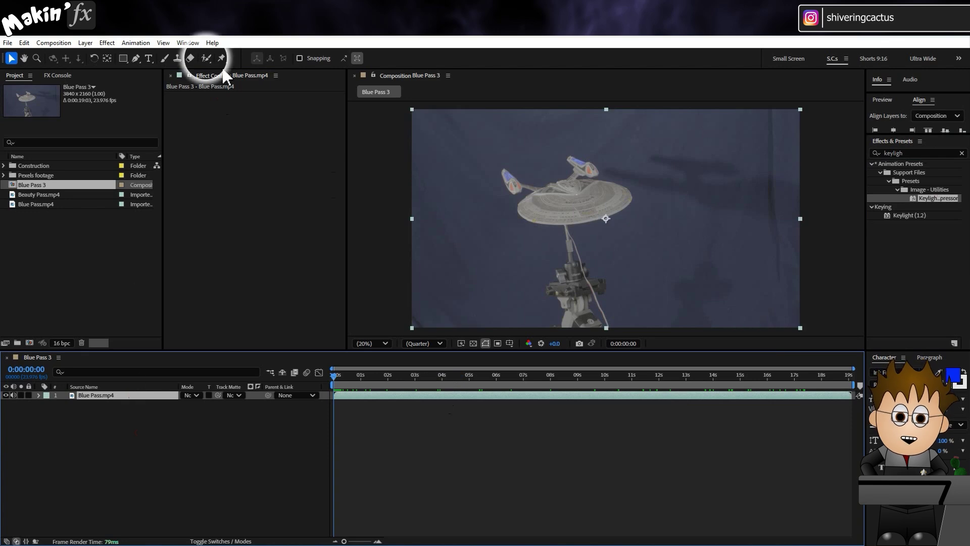
Step: Paint a Roto Brush selection over the ship in the Blue Pass layer viewer
click(205, 57)
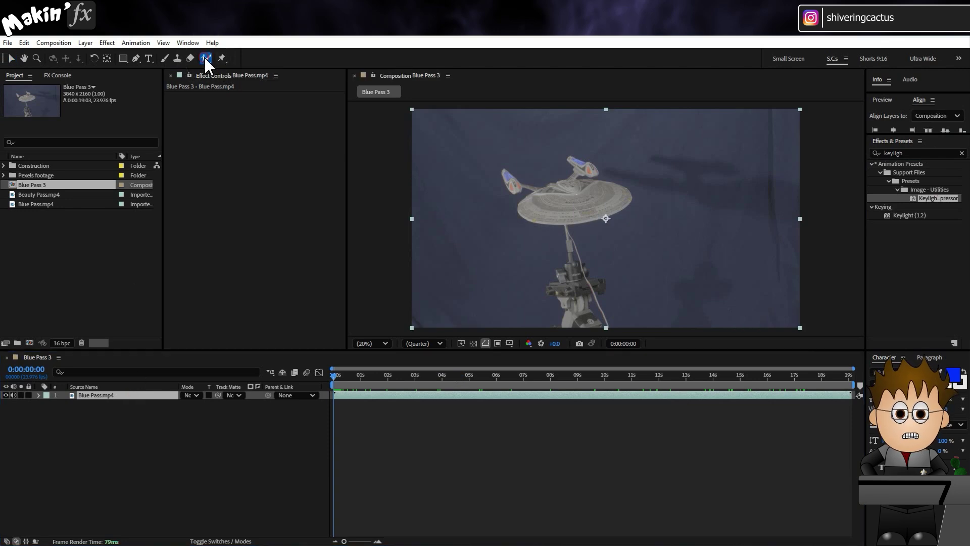
double_click(502, 171)
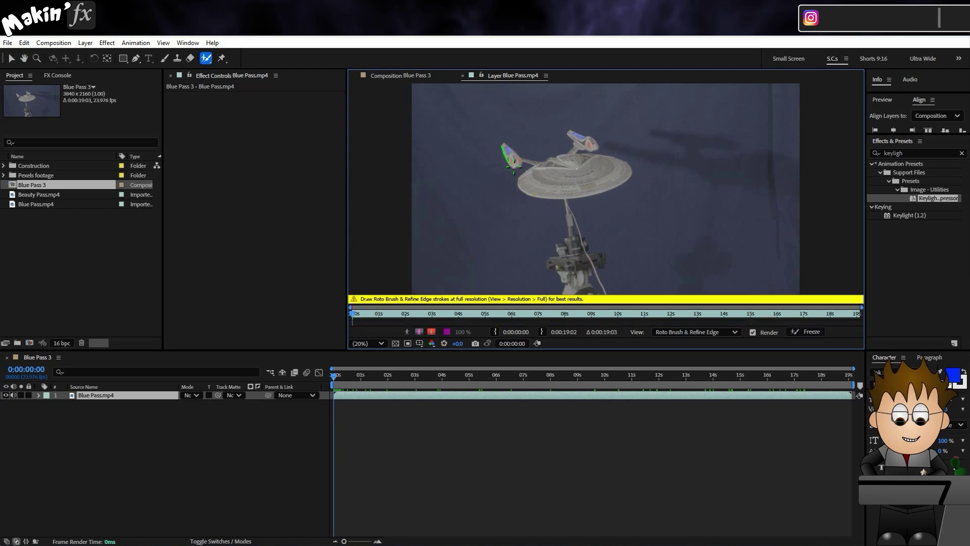
drag(522, 173, 599, 196)
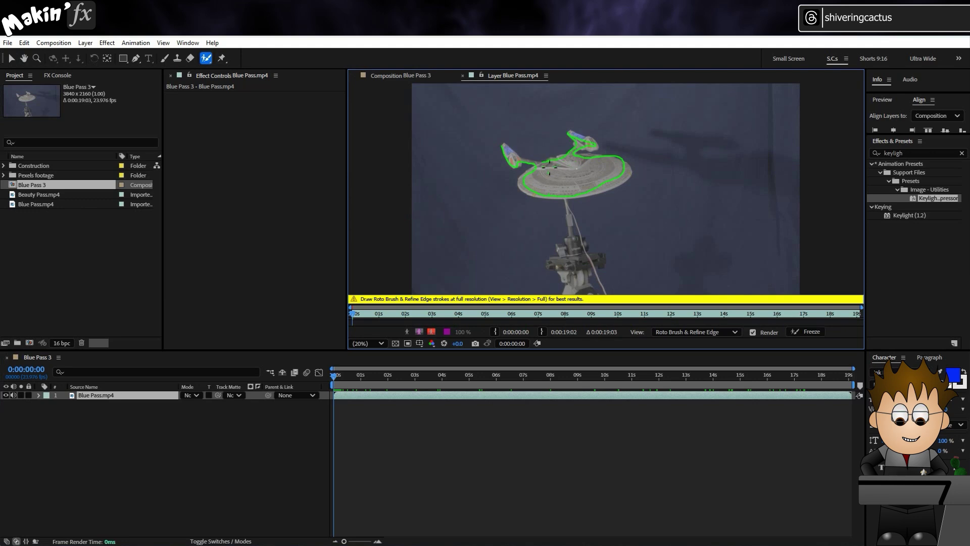
drag(507, 150, 508, 151)
Step: Refine the selection around the ship's neck, propagate it through the clip and freeze it
scroll(513, 193, up, 5)
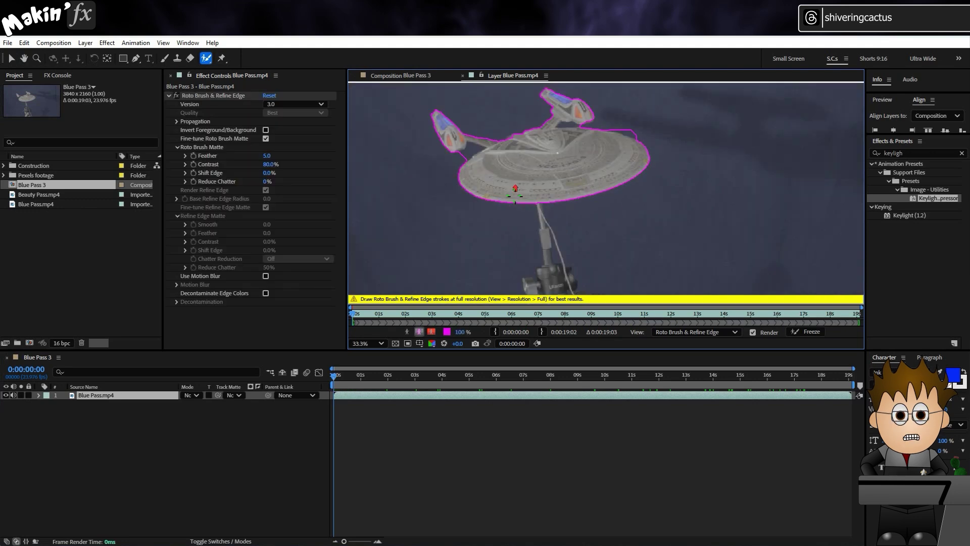
drag(509, 198, 659, 287)
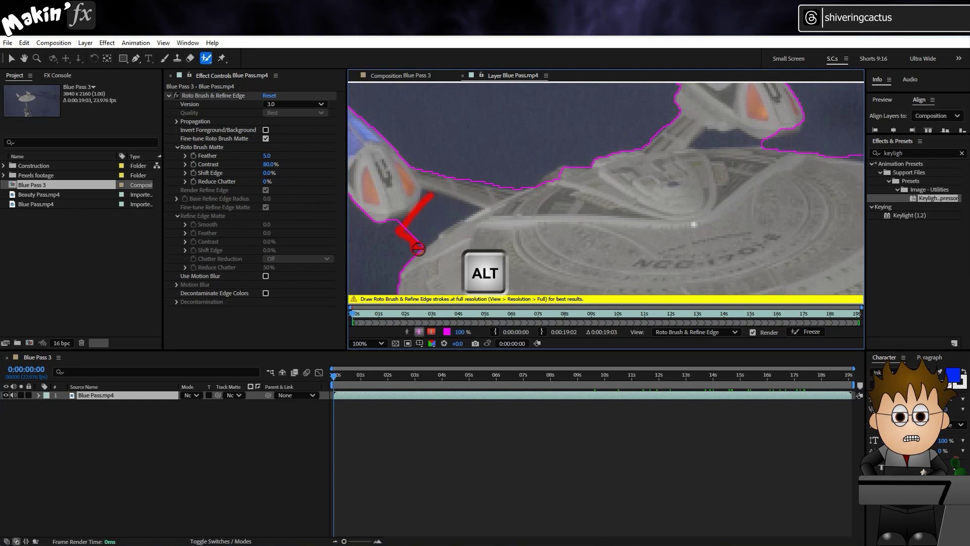
drag(476, 215, 477, 216)
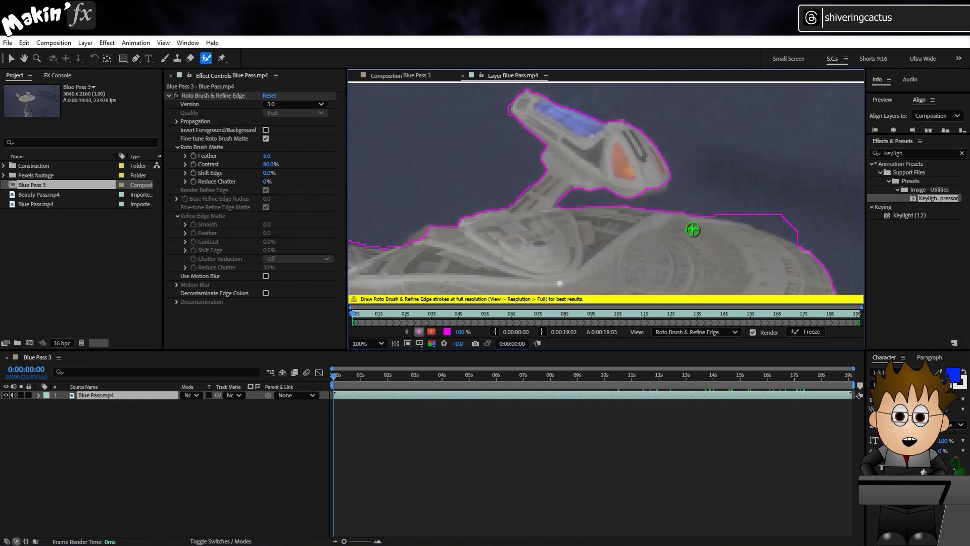
drag(713, 224, 791, 227)
scroll(432, 293, down, 2)
key(space)
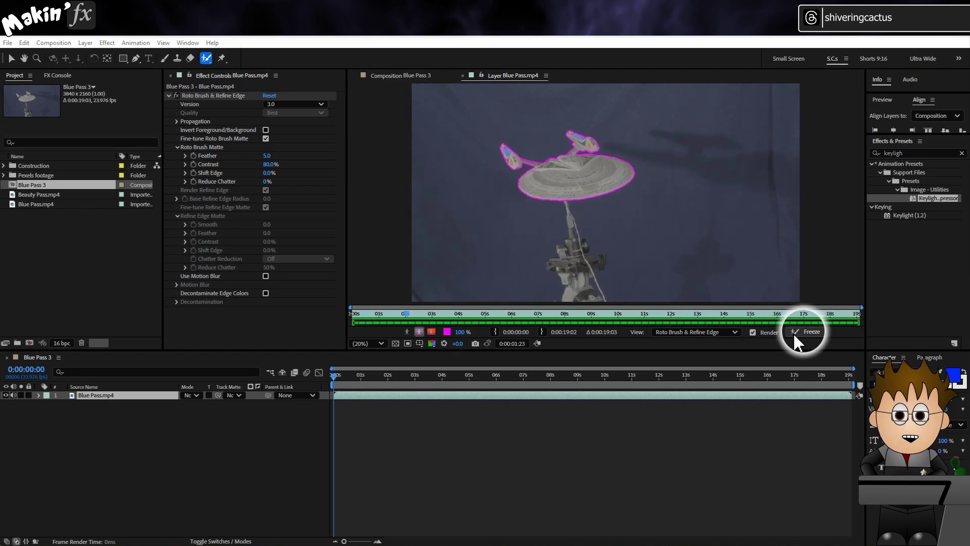
click(815, 332)
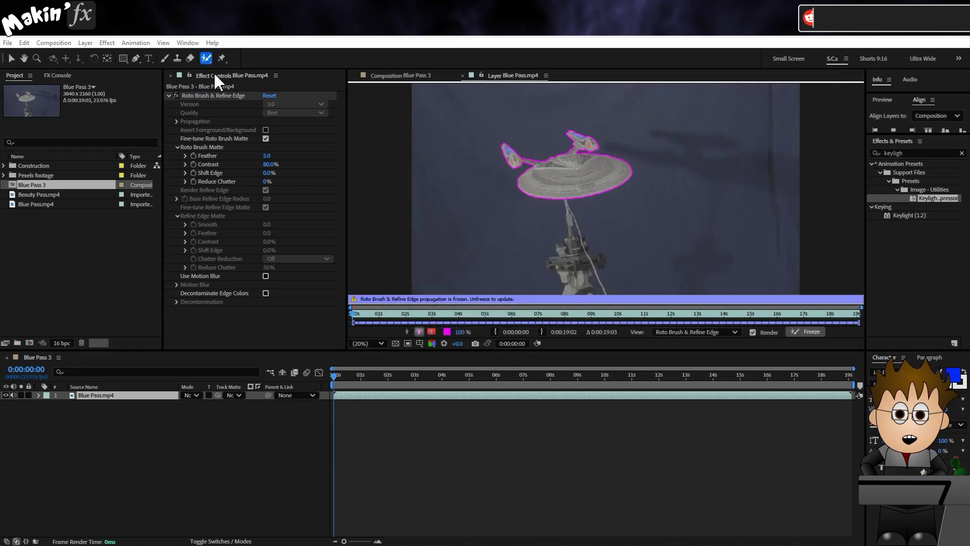
Step: Rename the roto layer MATTE, then lock it and turn off its visibility
click(462, 76)
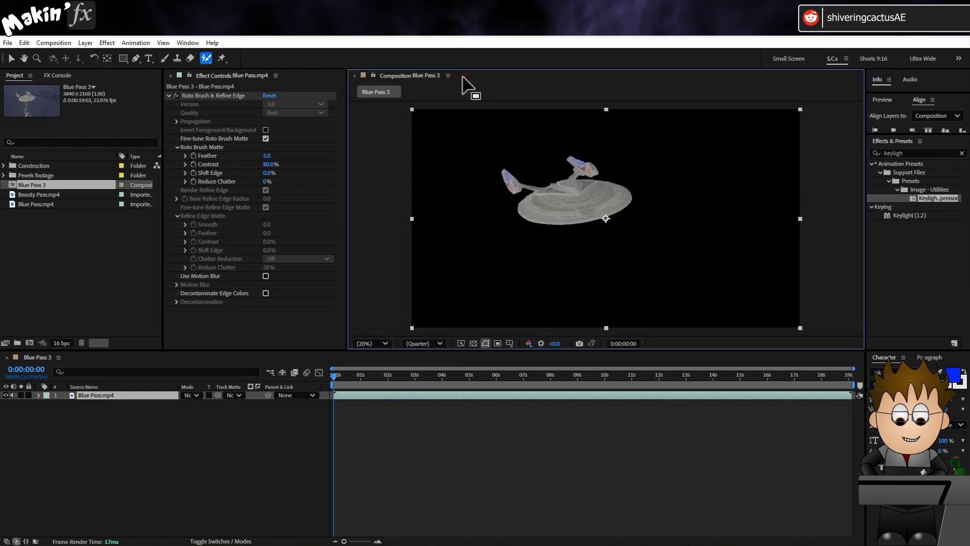
mouse_move(337, 375)
mouse_down()
mouse_move(821, 369)
mouse_move(333, 374)
mouse_up()
key(Return)
text(MATTE)
key(Return)
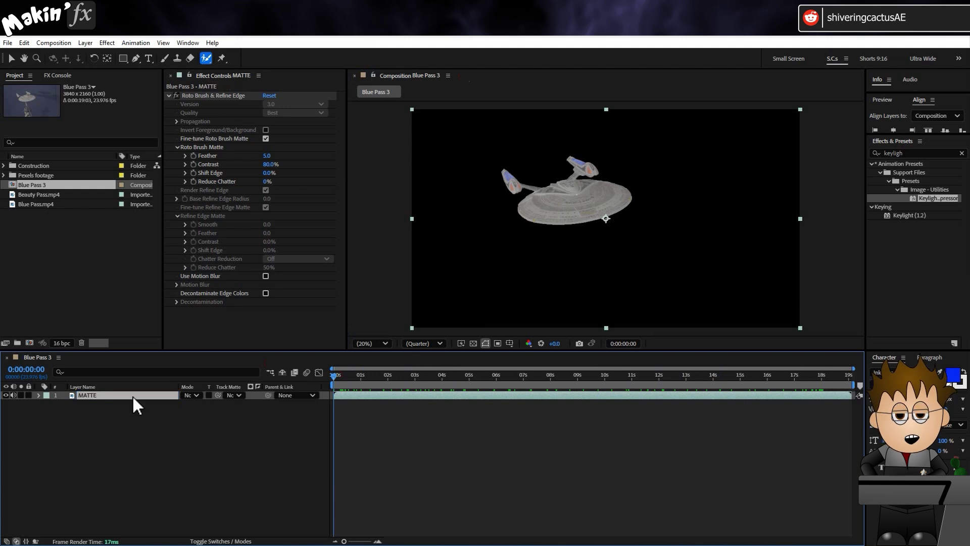
click(27, 395)
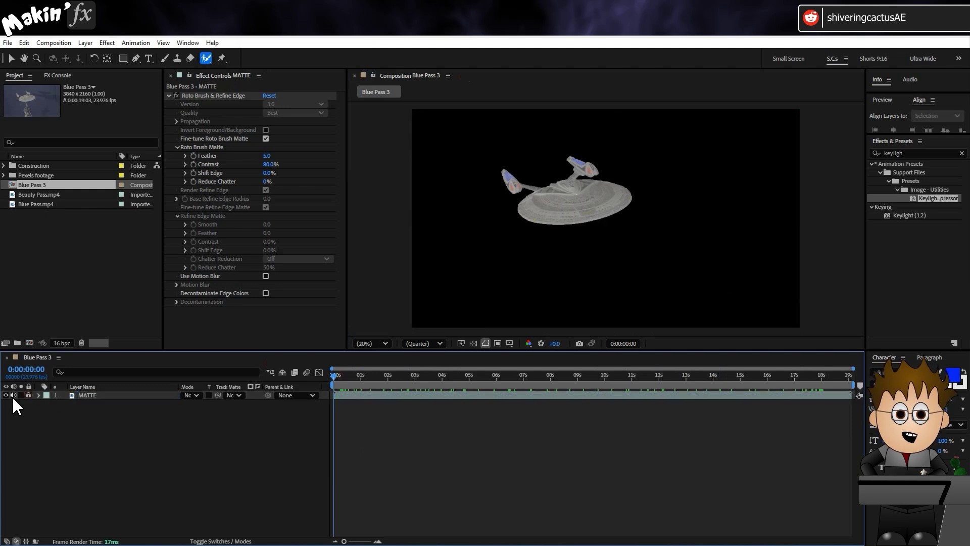
click(6, 395)
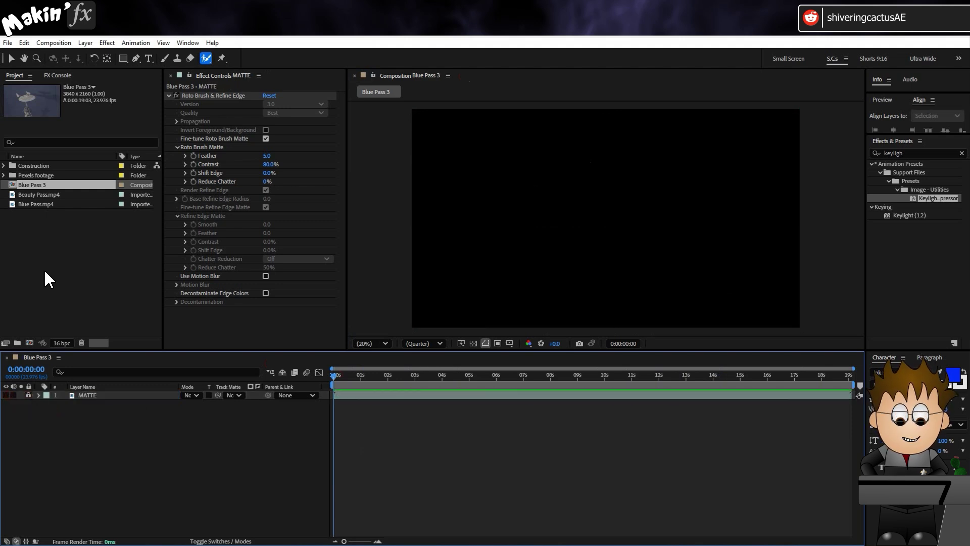
Step: Add Beauty Pass.mp4 with 2. MATTE as its track matte and preview the playback
drag(50, 194, 51, 394)
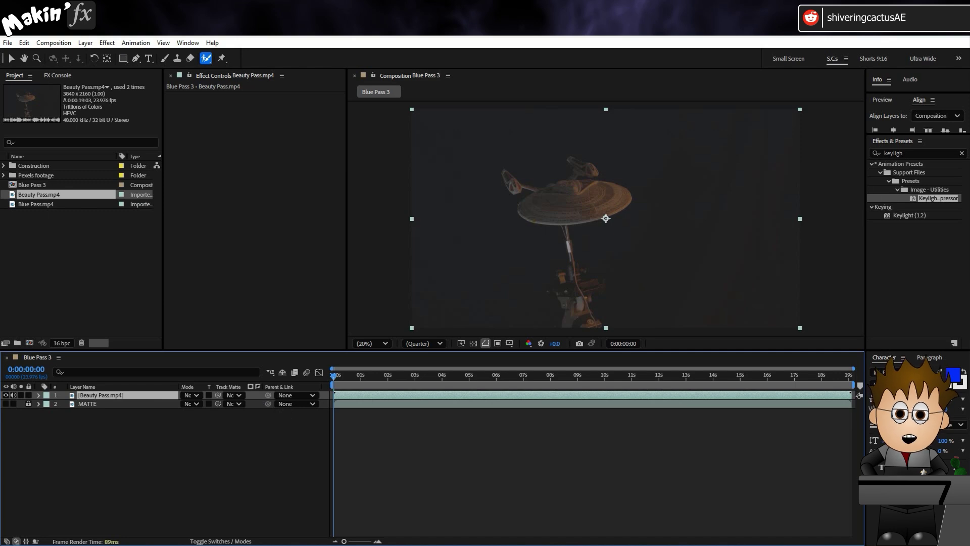
click(233, 395)
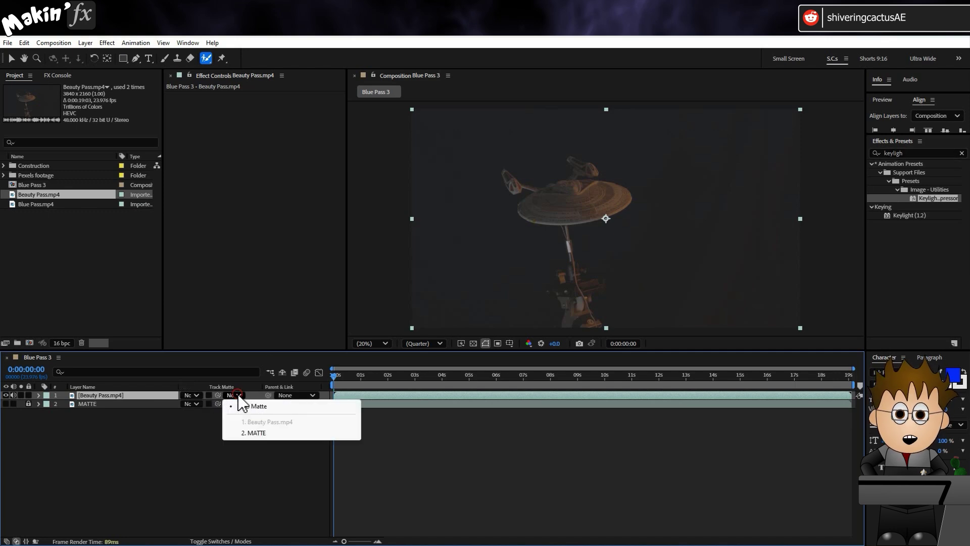
click(290, 433)
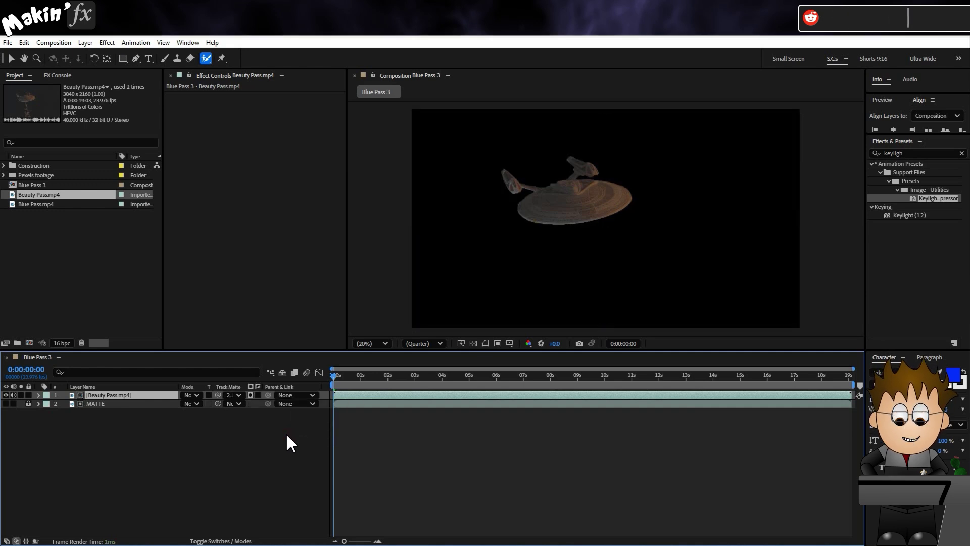
key(space)
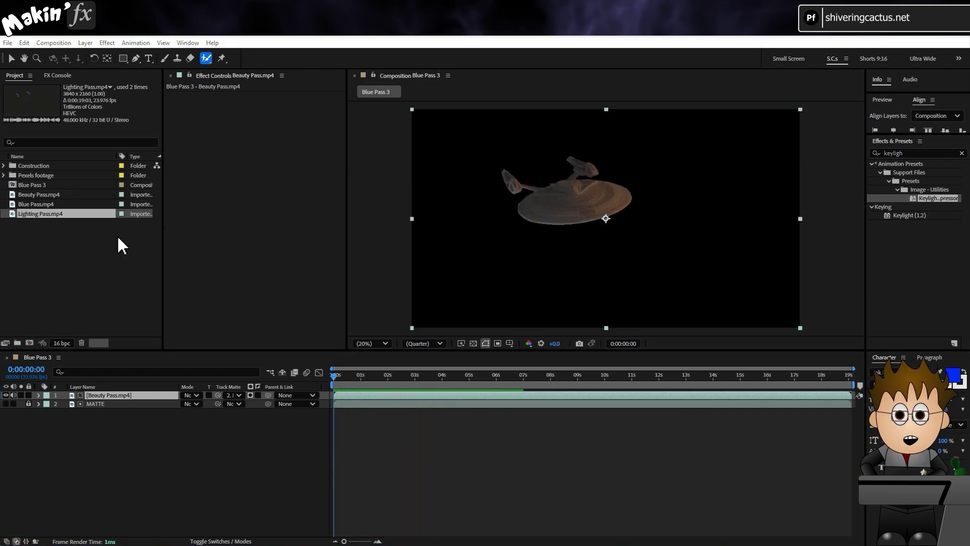
Step: Add Lighting Pass.mp4 to the top of the Blue Pass 3 composition
drag(47, 213, 67, 395)
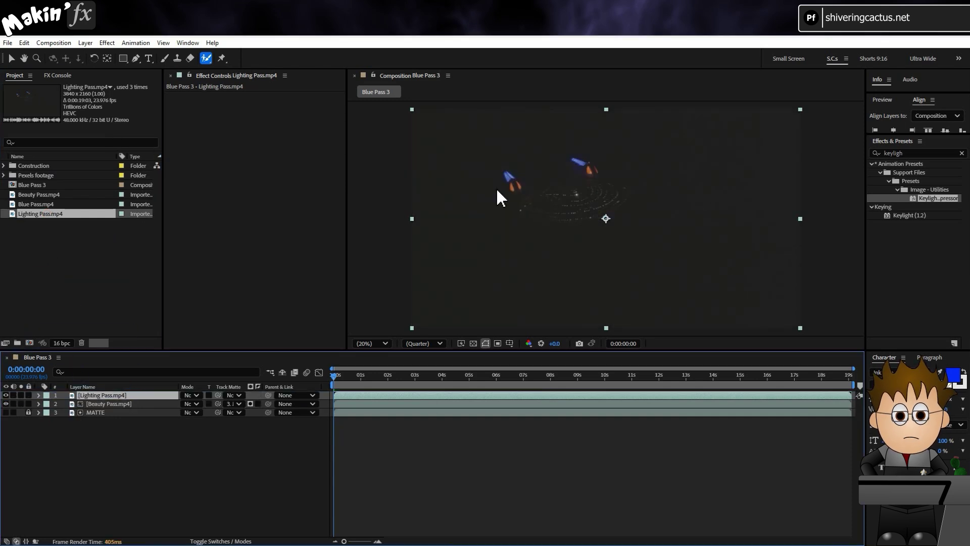
scroll(578, 173, up, 5)
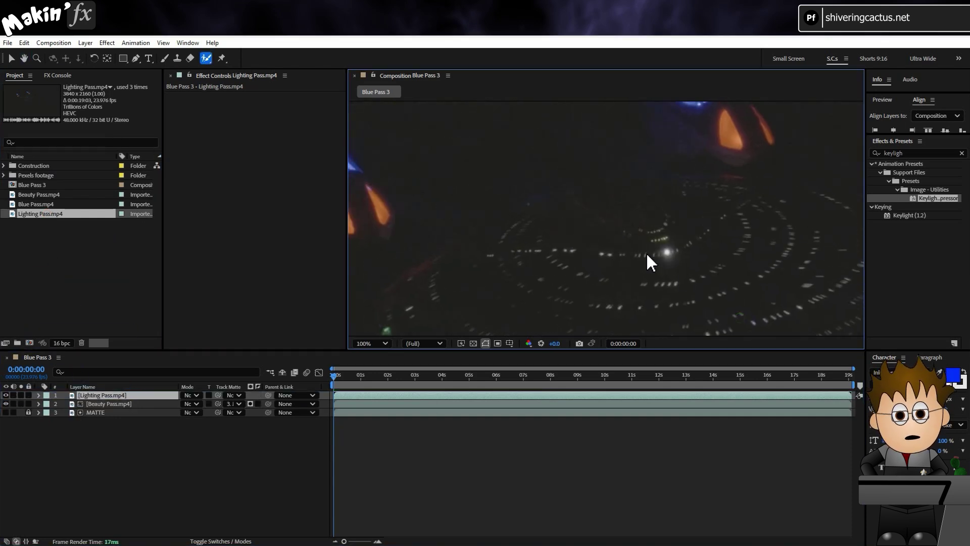
scroll(580, 209, down, 2)
Step: Apply Levels to Lighting Pass with Input Black 3341.1, Input White 31097.5 and Gamma 0.97
click(107, 42)
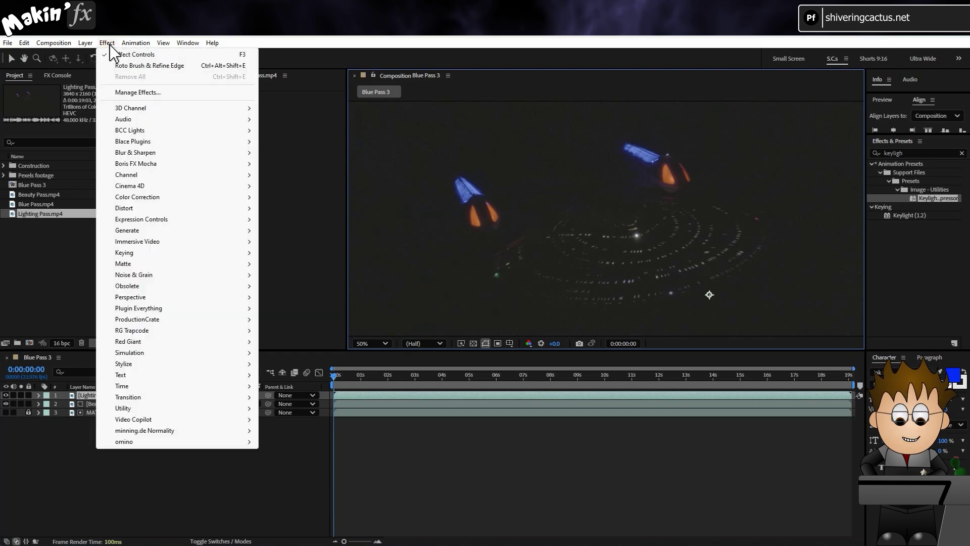
click(163, 197)
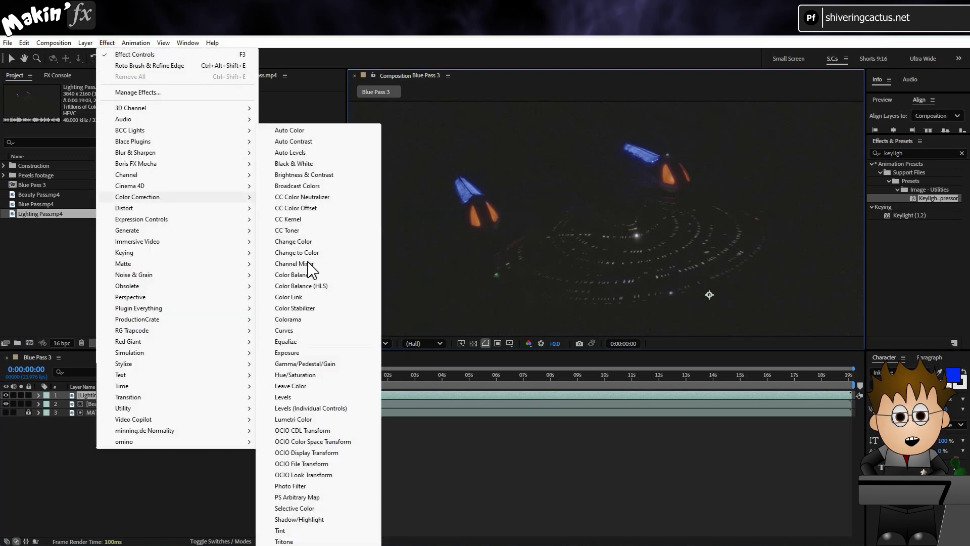
click(309, 397)
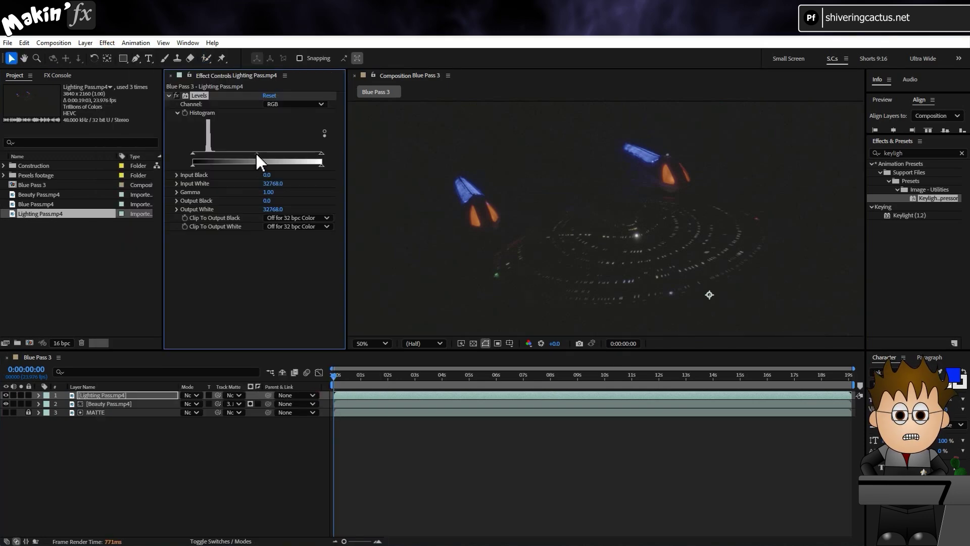
drag(256, 153, 257, 153)
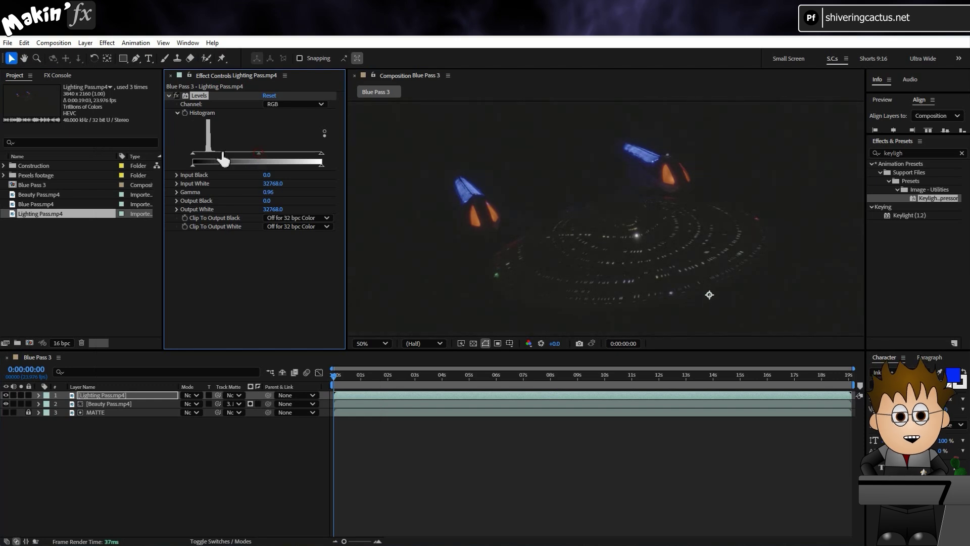
drag(193, 153, 201, 156)
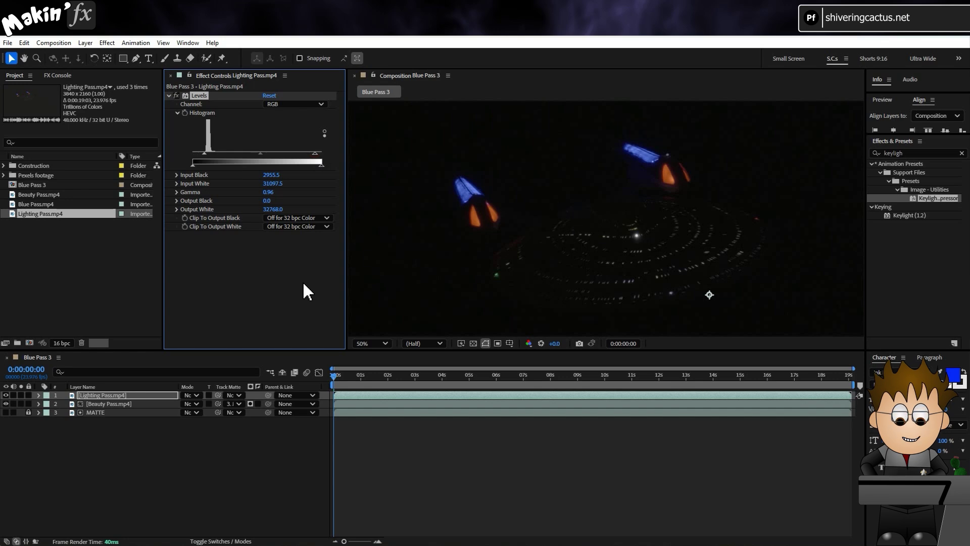
mouse_move(530, 236)
mouse_down()
mouse_move(548, 247)
mouse_move(600, 198)
mouse_move(522, 240)
mouse_move(532, 236)
mouse_up()
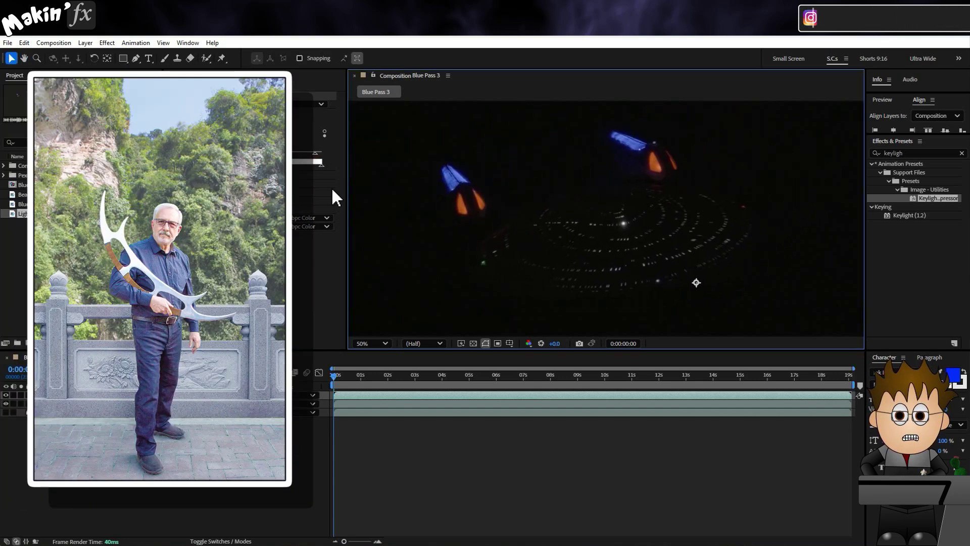
click(202, 213)
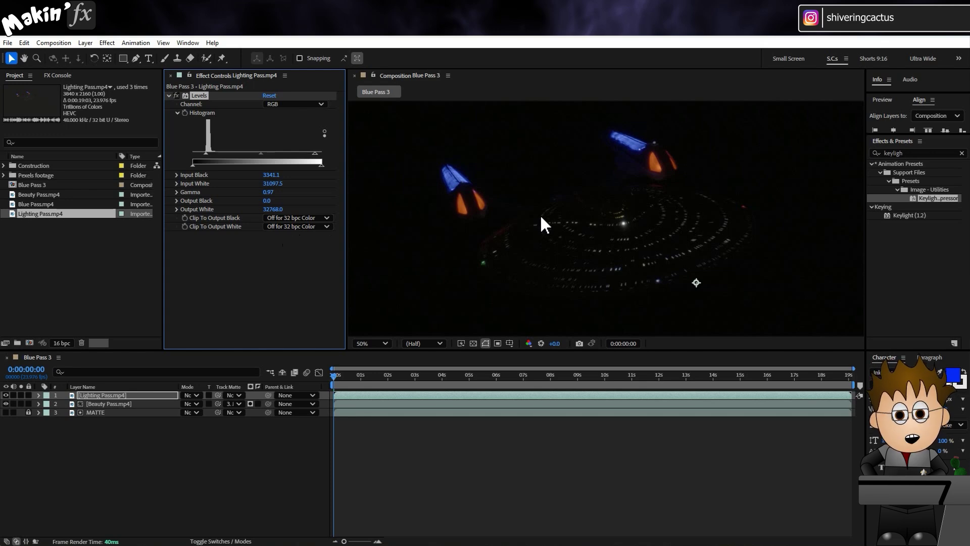
Step: Draw a closed Pen mask around both nacelles on the Lighting Pass layer
click(136, 59)
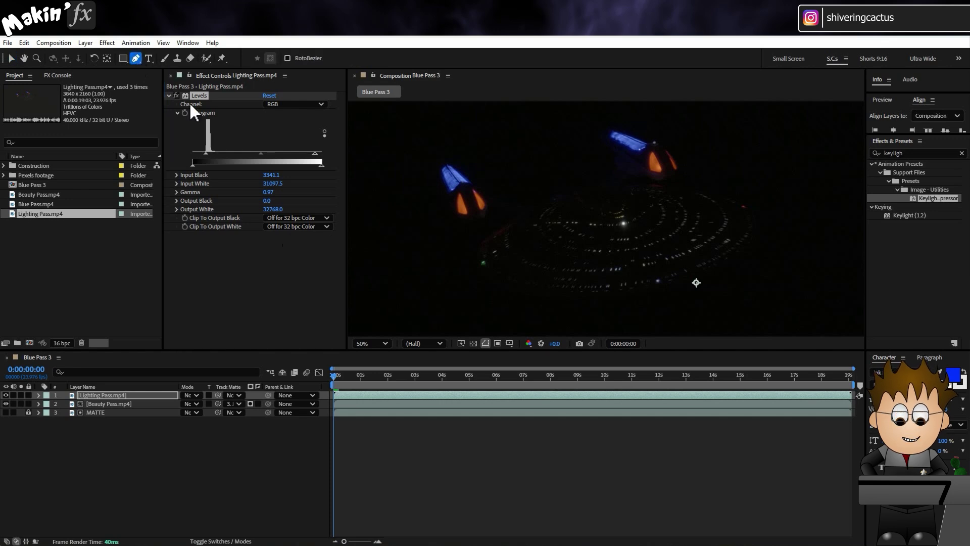
click(437, 205)
click(456, 219)
click(484, 223)
click(500, 203)
click(540, 157)
click(612, 165)
click(640, 176)
click(662, 180)
click(692, 176)
click(684, 139)
click(617, 114)
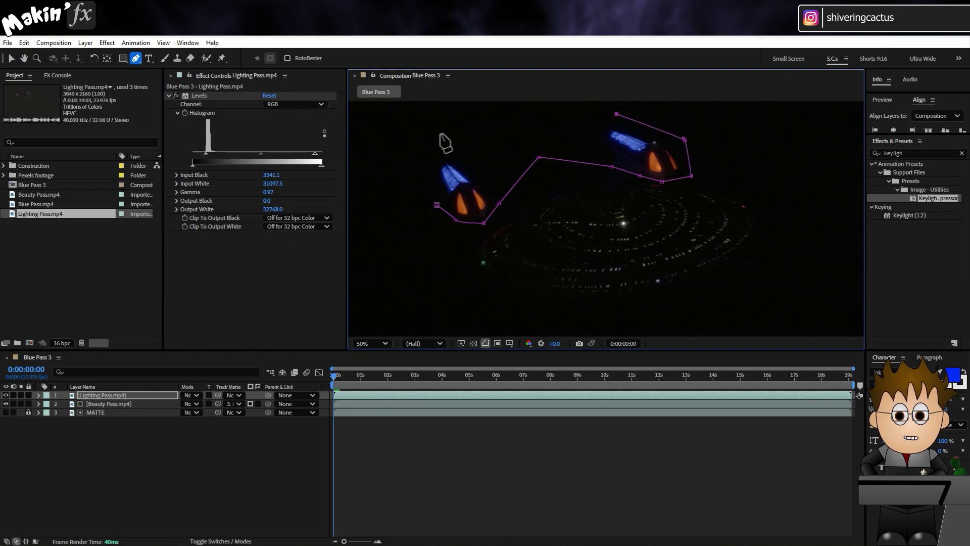
click(492, 126)
click(420, 148)
click(437, 204)
Step: Enable Mask Path keyframing and reshape the mask to follow the nacelles at 2 seconds
key(m)
key(m)
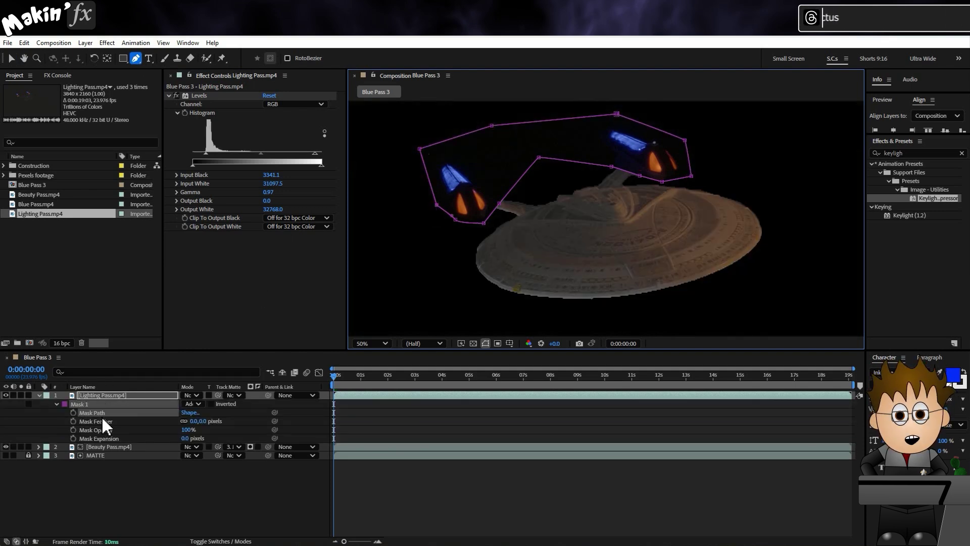
click(73, 412)
drag(367, 376, 386, 375)
key(v)
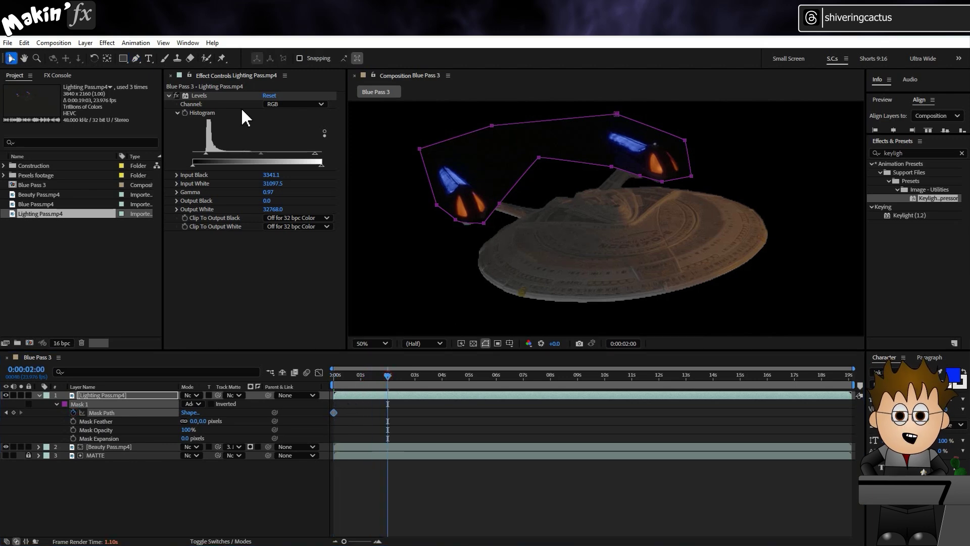
drag(539, 157, 548, 163)
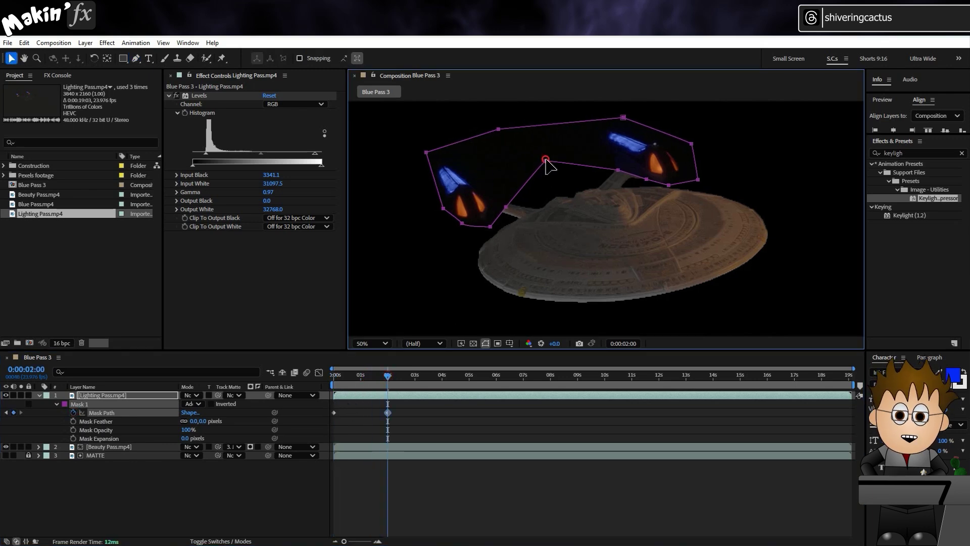
click(607, 191)
click(458, 230)
drag(458, 230, 445, 215)
drag(426, 152, 419, 162)
mouse_move(490, 227)
mouse_down()
mouse_move(493, 240)
mouse_move(379, 206)
mouse_up()
Step: Adjust the mask at later 2-second intervals through 12 seconds and the final frames
drag(657, 151, 698, 171)
drag(732, 212, 776, 230)
mouse_move(657, 202)
mouse_down()
mouse_move(591, 226)
mouse_move(506, 222)
mouse_up()
scroll(607, 218, down, 1)
click(735, 379)
drag(627, 212, 627, 212)
click(851, 379)
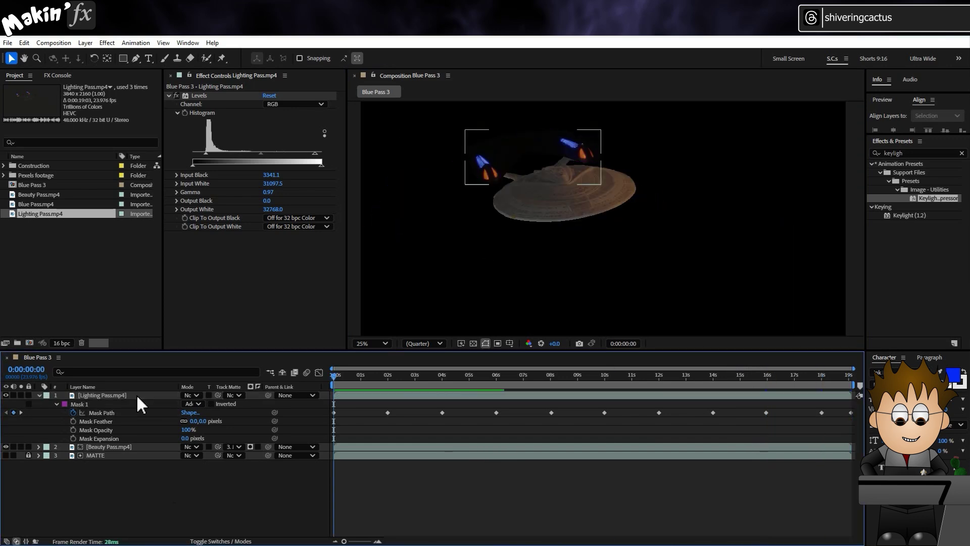
click(135, 393)
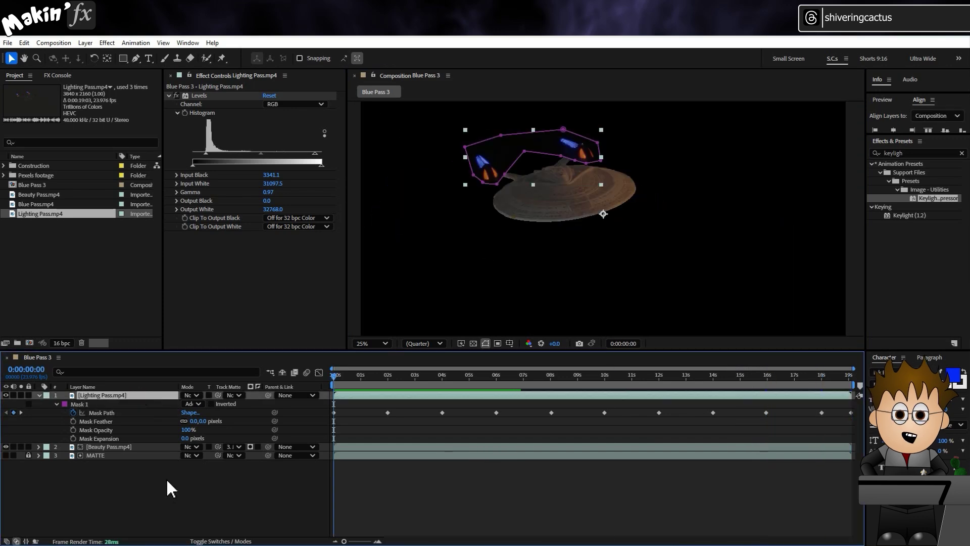
Step: Duplicate Lighting Pass into Nacelles and Windows layers, setting Windows' Mask 1 to Subtract
click(23, 43)
click(70, 185)
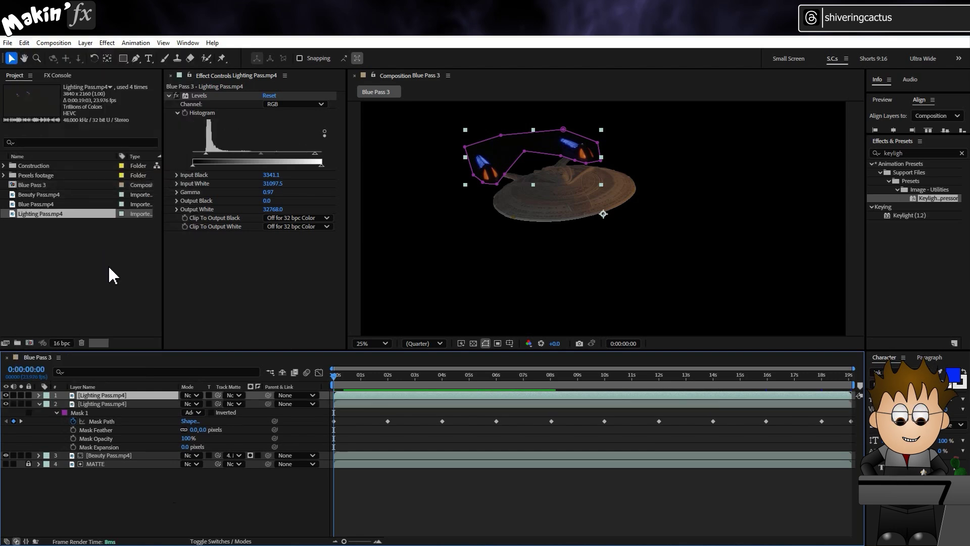
key(Return)
text(Nacelles)
key(Return)
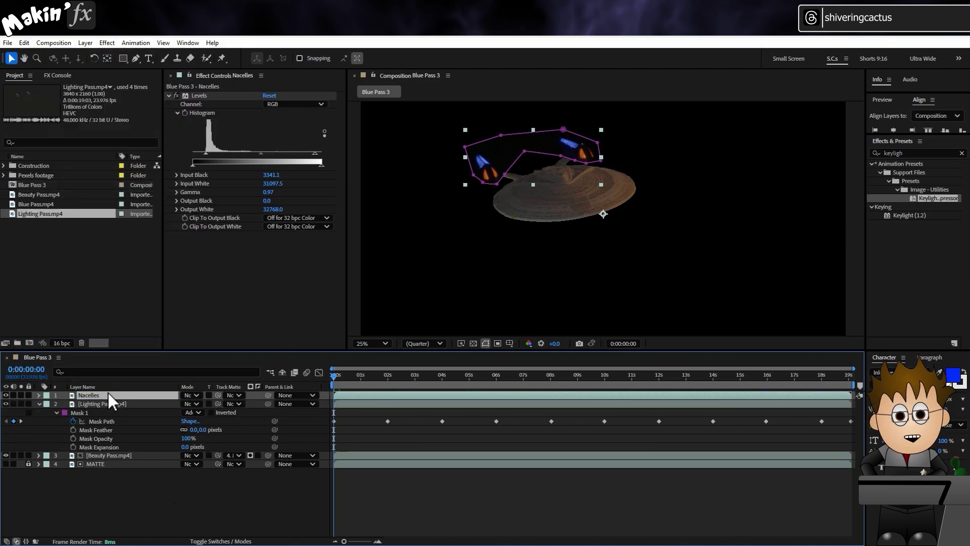
click(104, 403)
key(Return)
text(Windows)
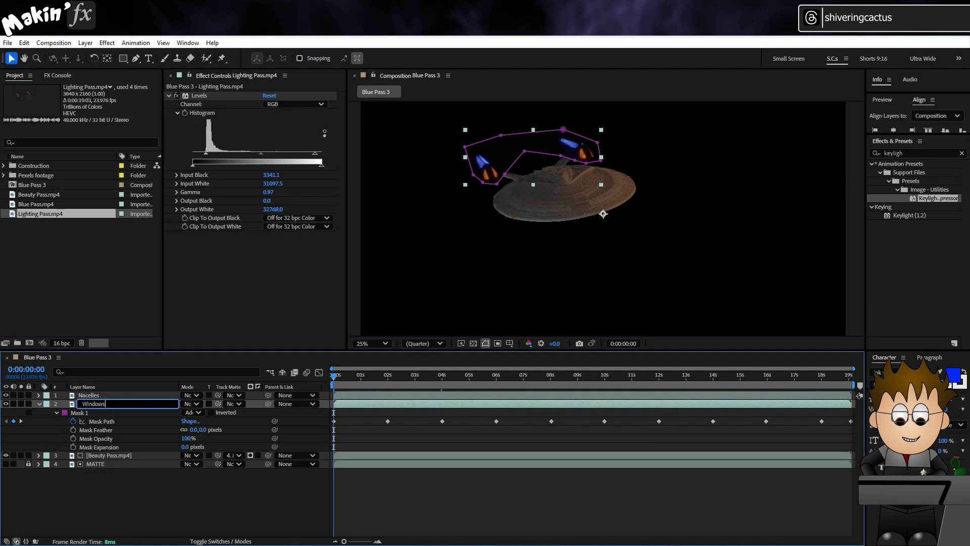
key(Return)
click(192, 412)
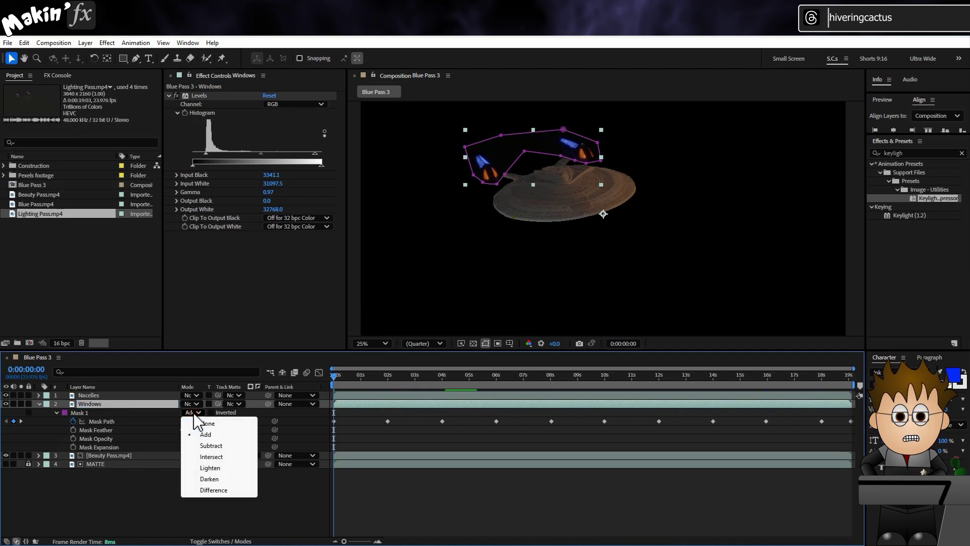
click(230, 447)
Step: Reset the Nacelles Levels and raise Input Black to 4240.6
click(99, 394)
scroll(460, 217, up, 1)
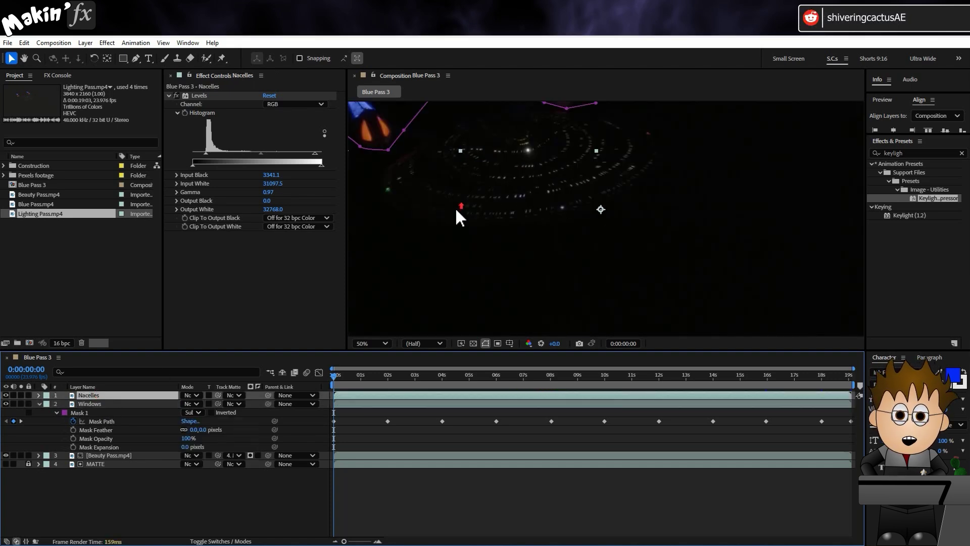
drag(460, 218, 541, 260)
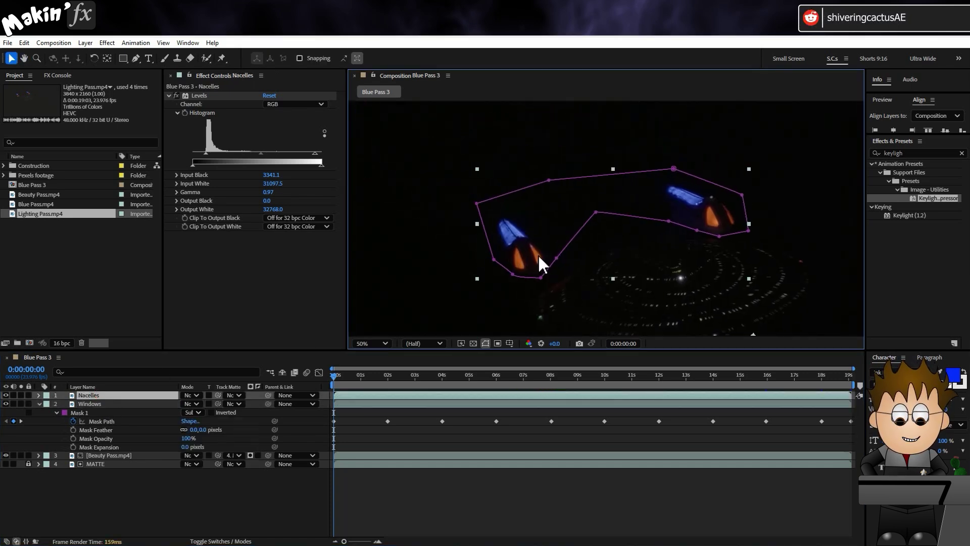
click(268, 96)
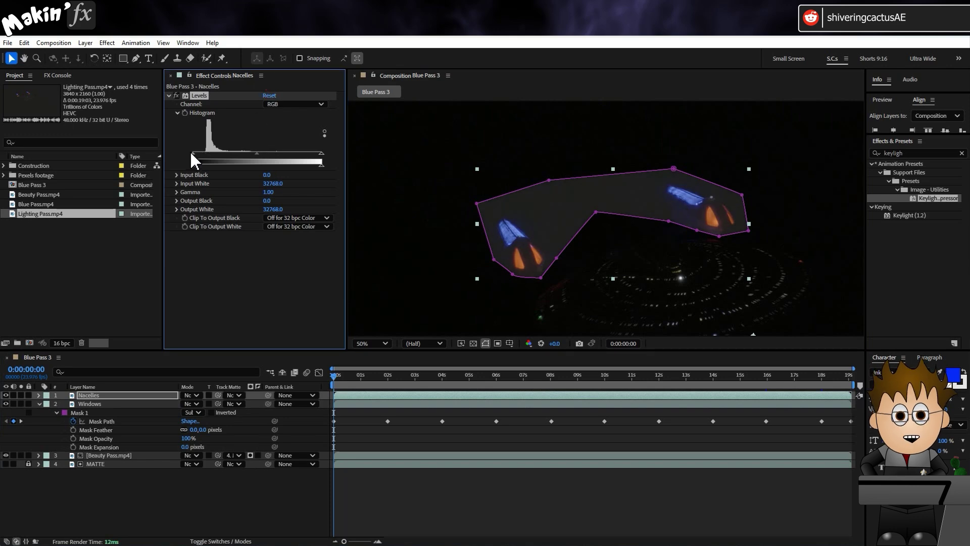
drag(192, 154, 253, 158)
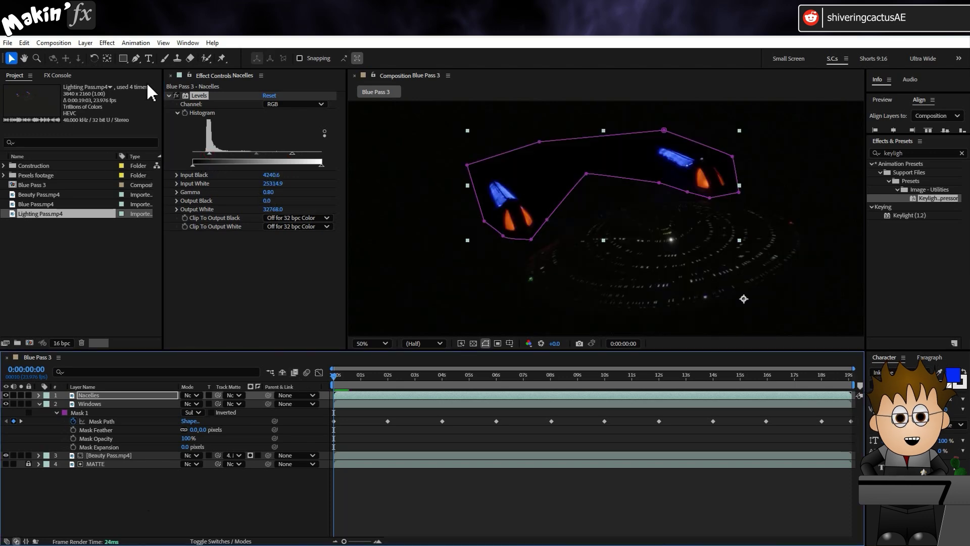
Step: Apply a Stylize > Glow to the Nacelles layer with Glow Radius 50
click(106, 42)
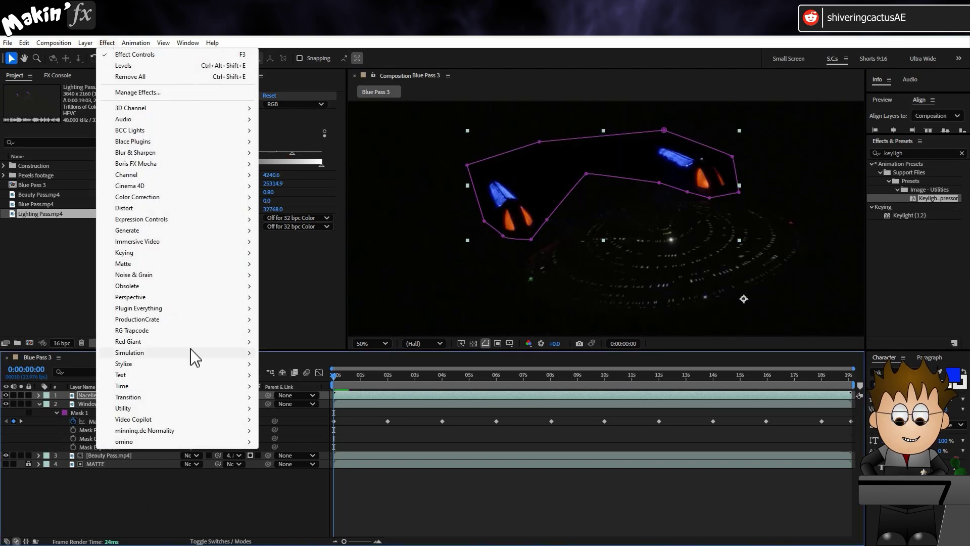
click(189, 364)
click(299, 275)
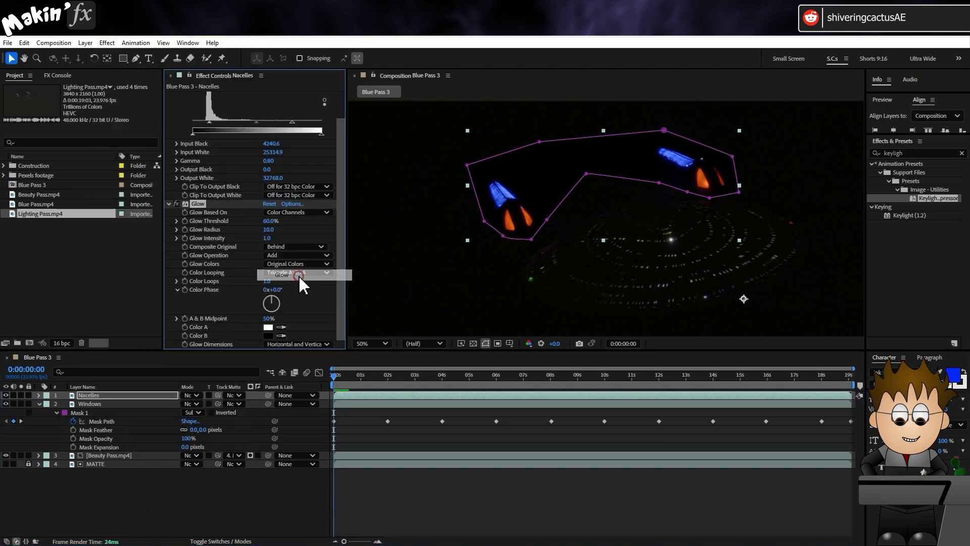
click(268, 229)
text(50)
key(Return)
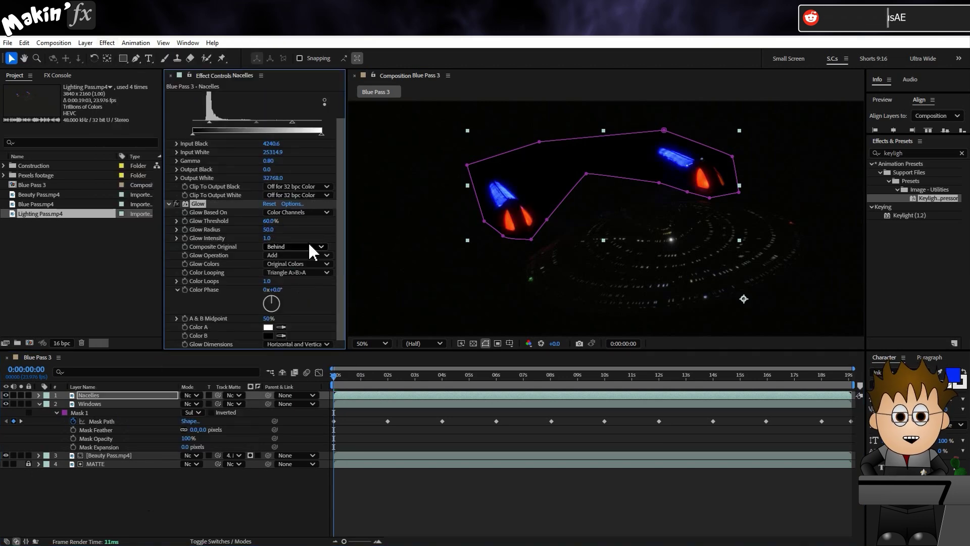
Step: Set both the Nacelles and Windows layers' blending mode to Add
click(195, 394)
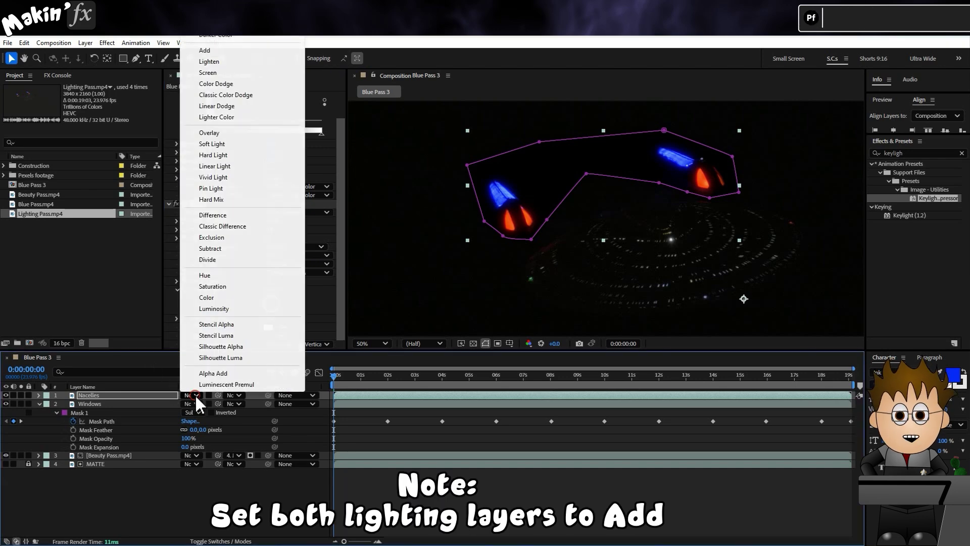
click(243, 73)
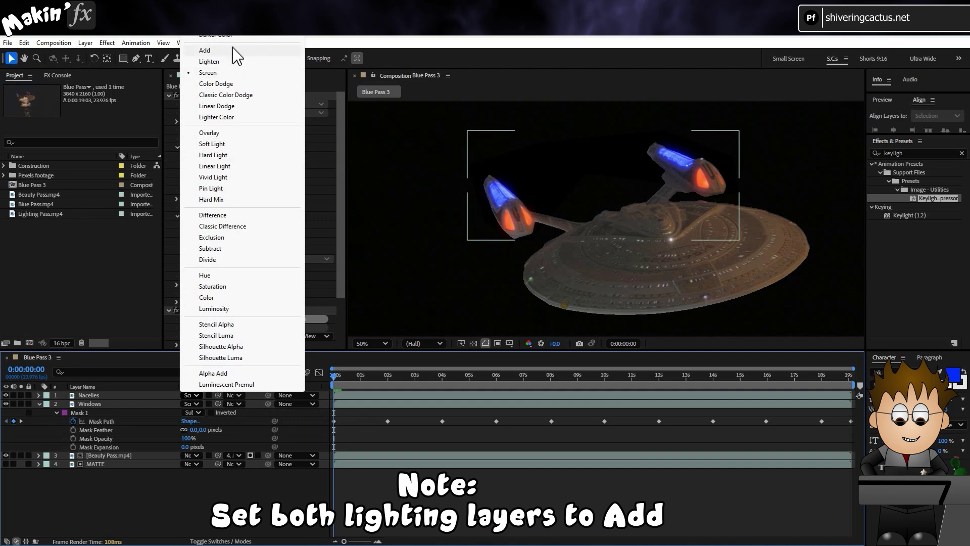
click(233, 47)
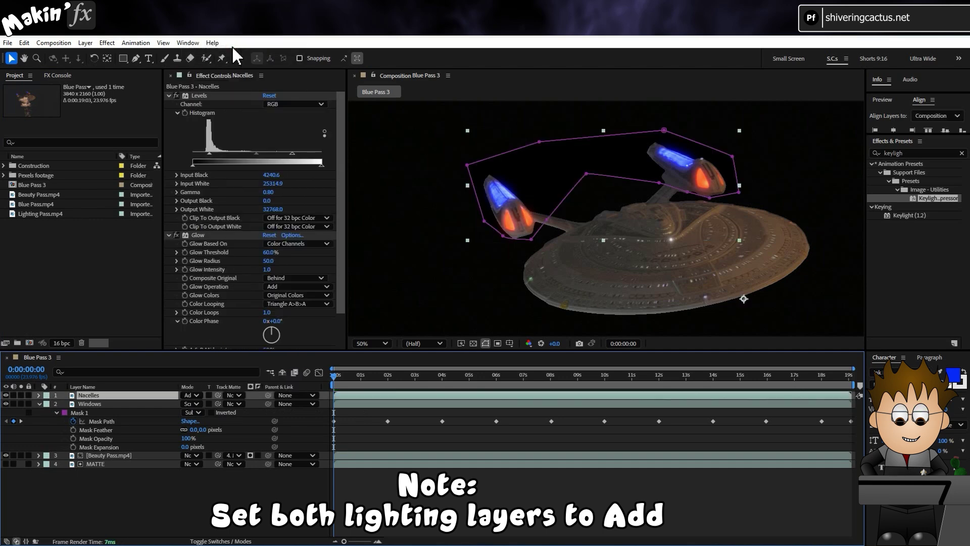
click(195, 403)
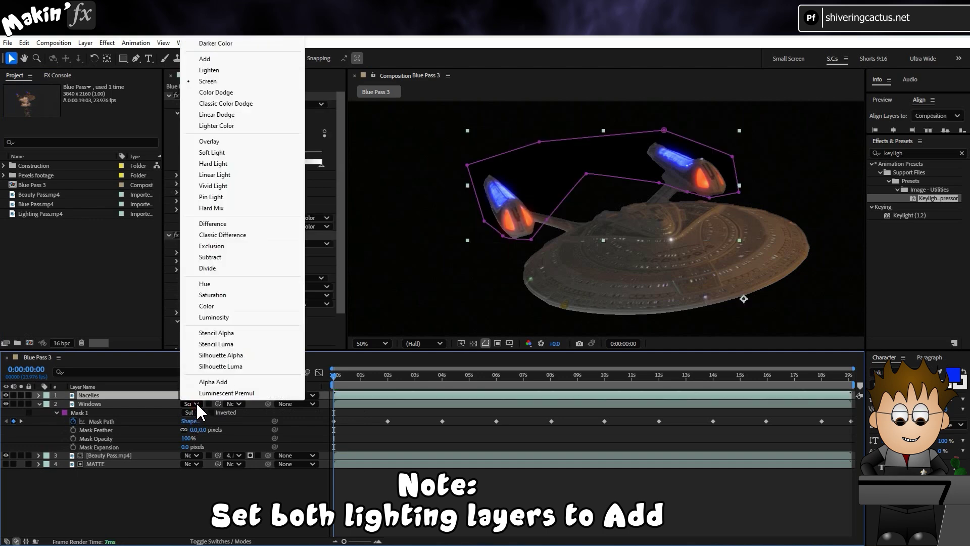
click(244, 60)
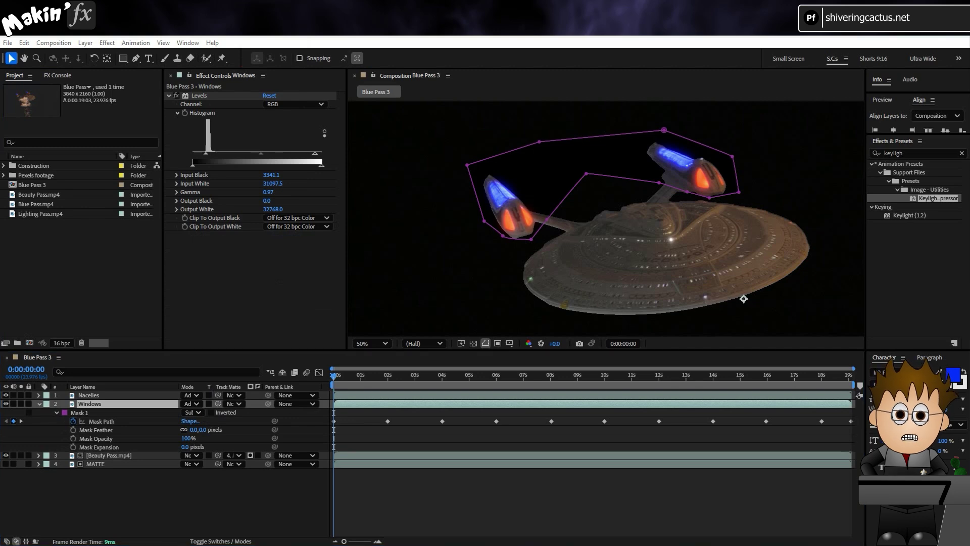
click(131, 480)
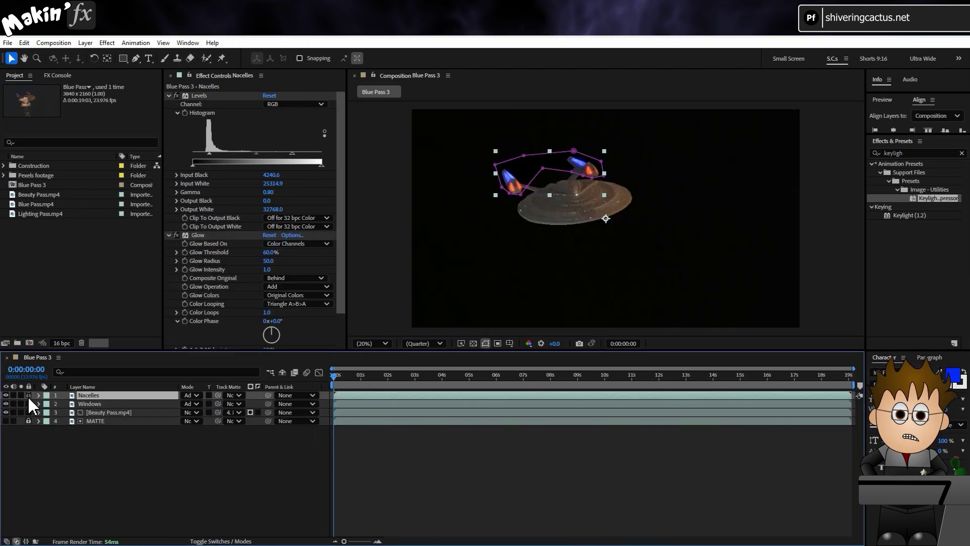
Step: Lock all layers except MATTE, select it and disable its Roto Brush effect
drag(27, 395, 26, 421)
click(29, 421)
click(109, 421)
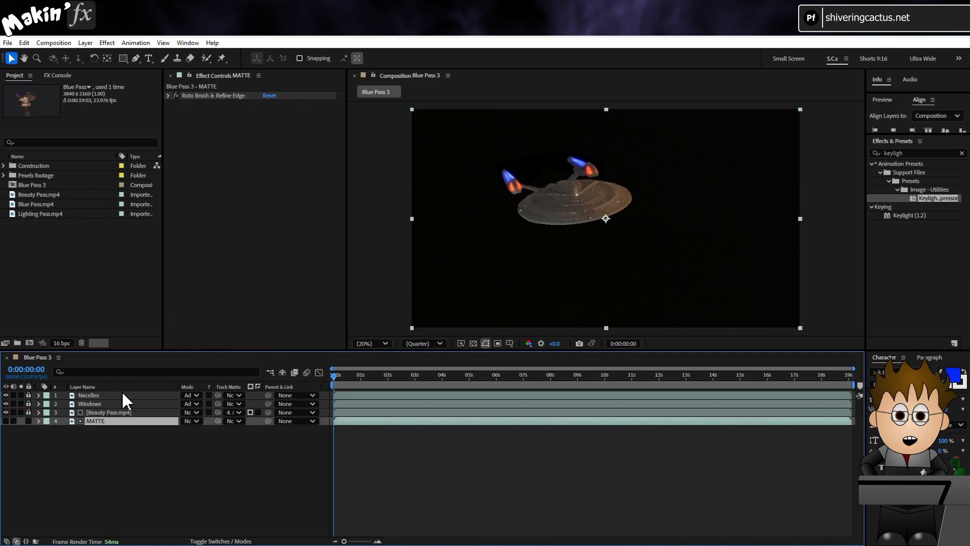
click(177, 96)
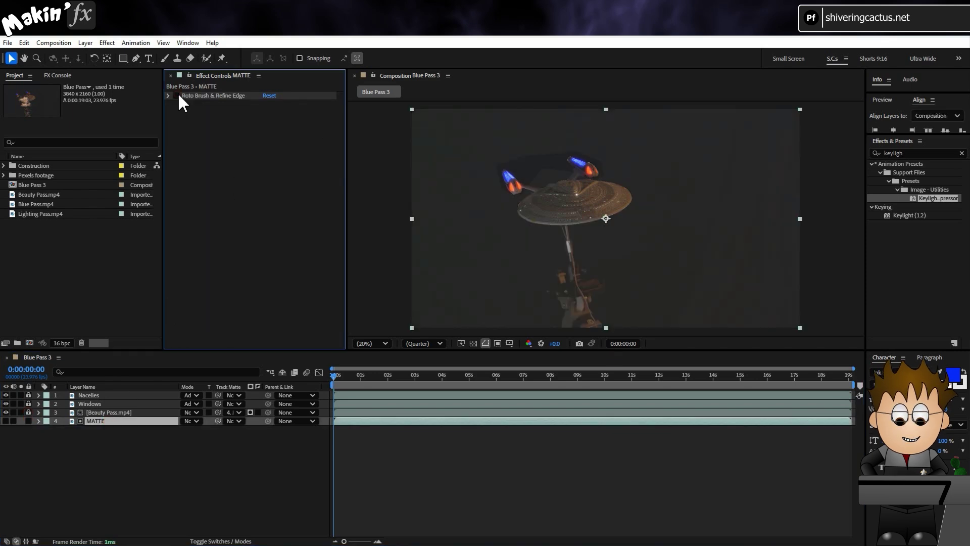
Step: Start a 3D camera track on MATTE from the Tracker panel and solo the layer
click(188, 43)
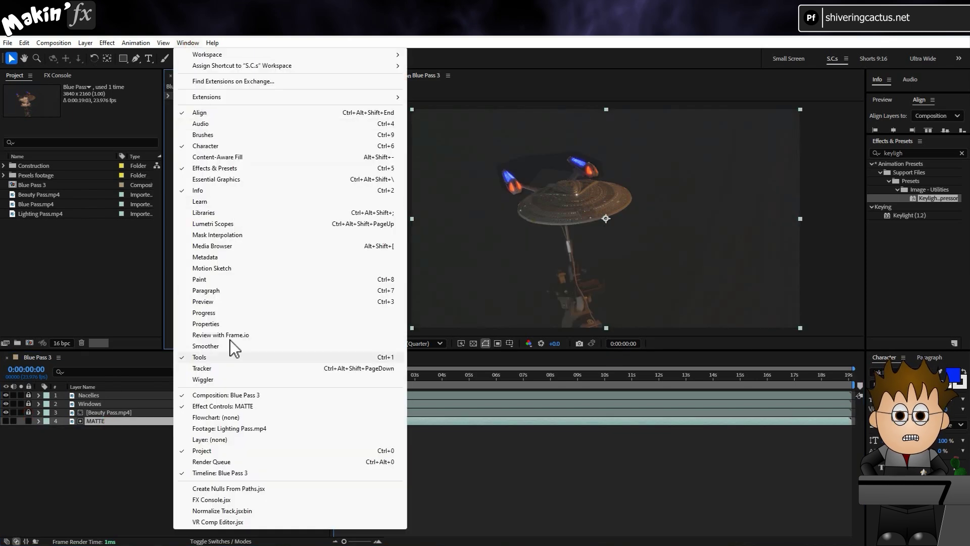
click(225, 369)
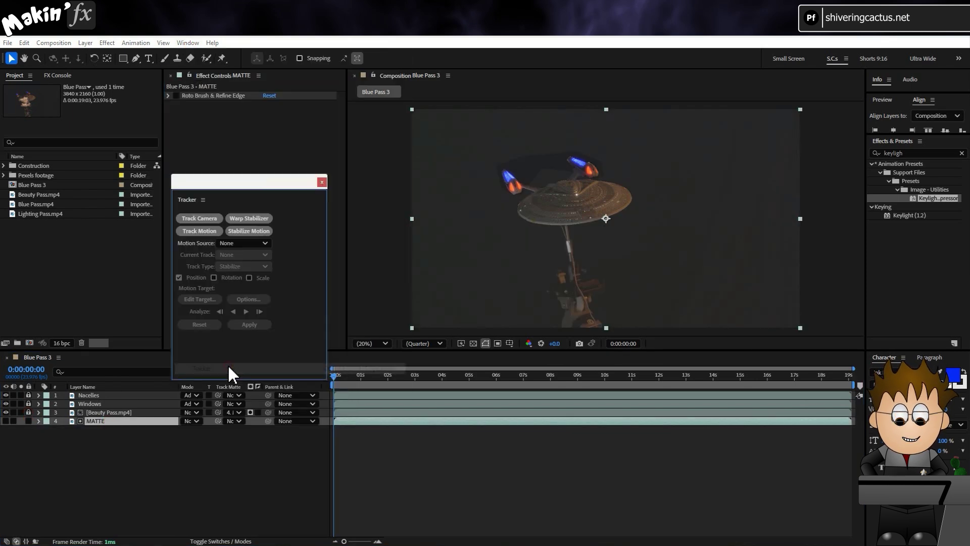
click(219, 217)
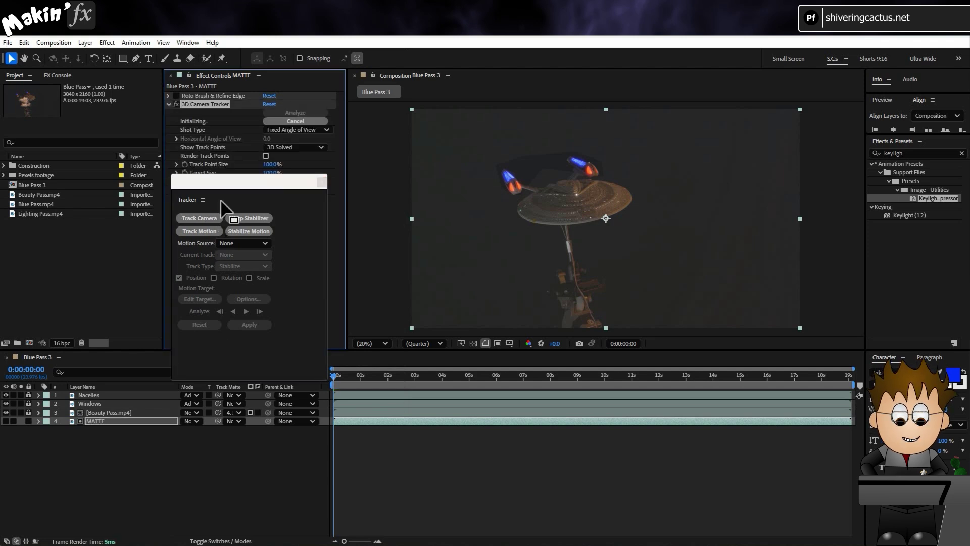
click(6, 420)
click(20, 420)
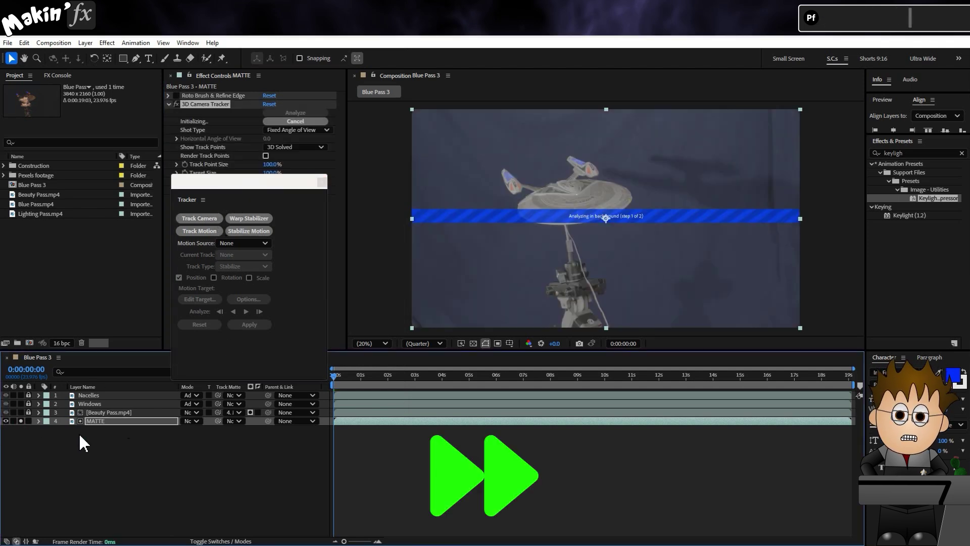
click(322, 182)
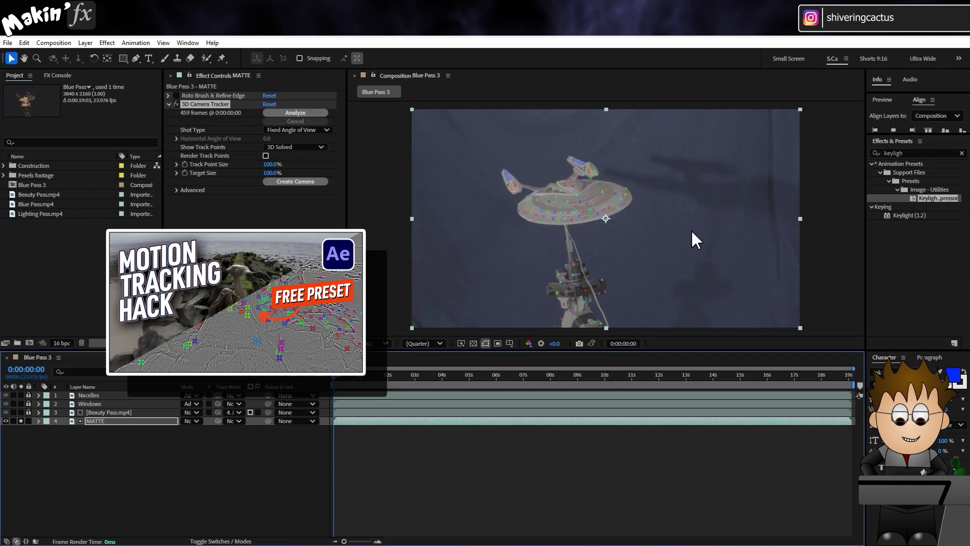
scroll(600, 238, up, 3)
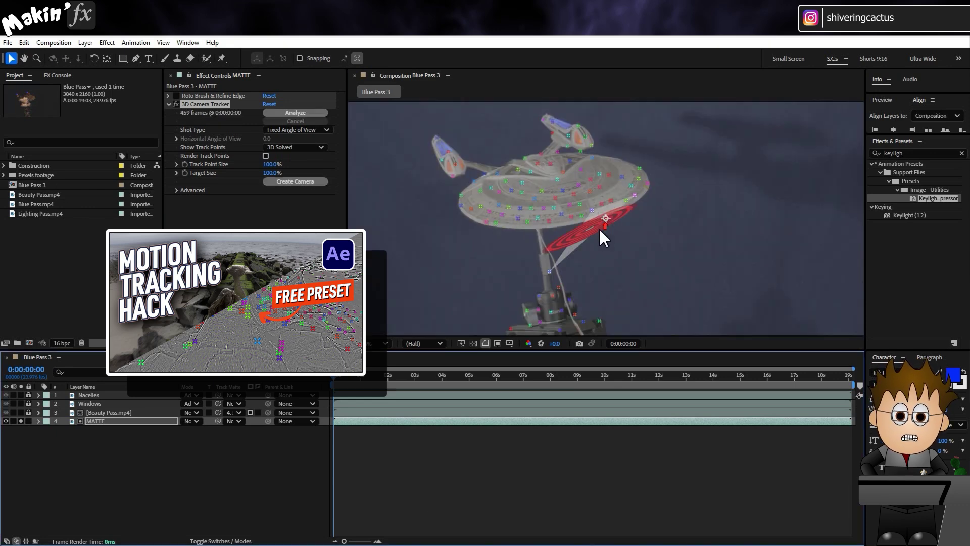
drag(576, 198, 604, 217)
scroll(605, 216, up, 3)
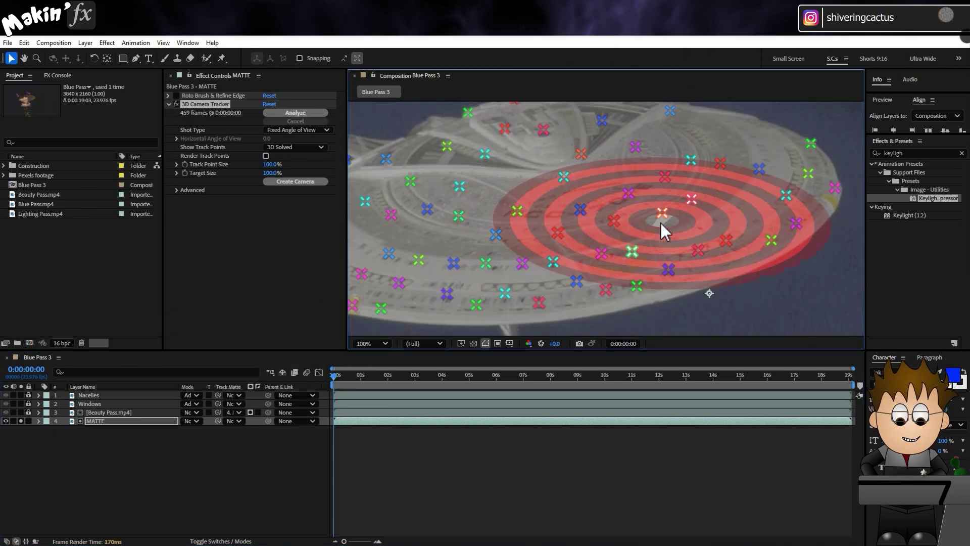
scroll(589, 202, down, 2)
right_click(585, 197)
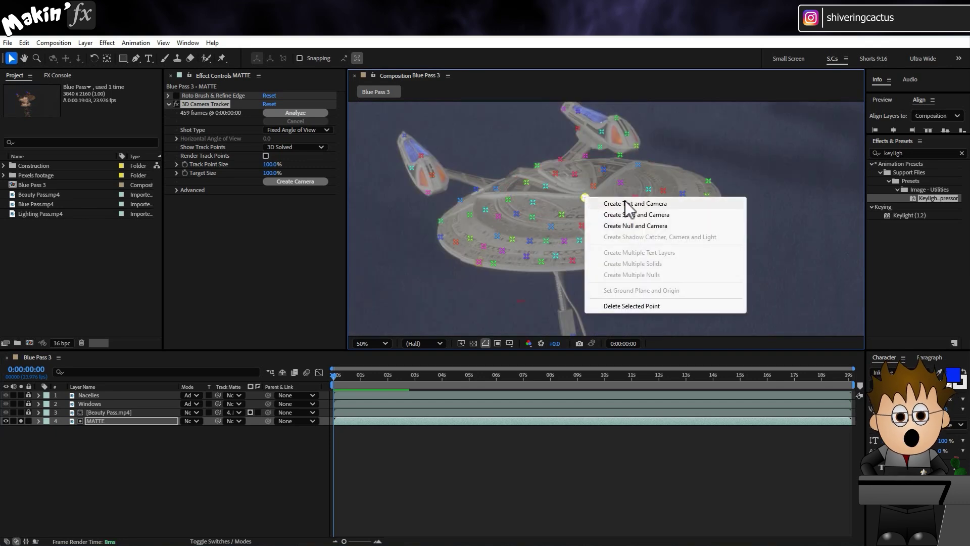
click(654, 214)
click(115, 395)
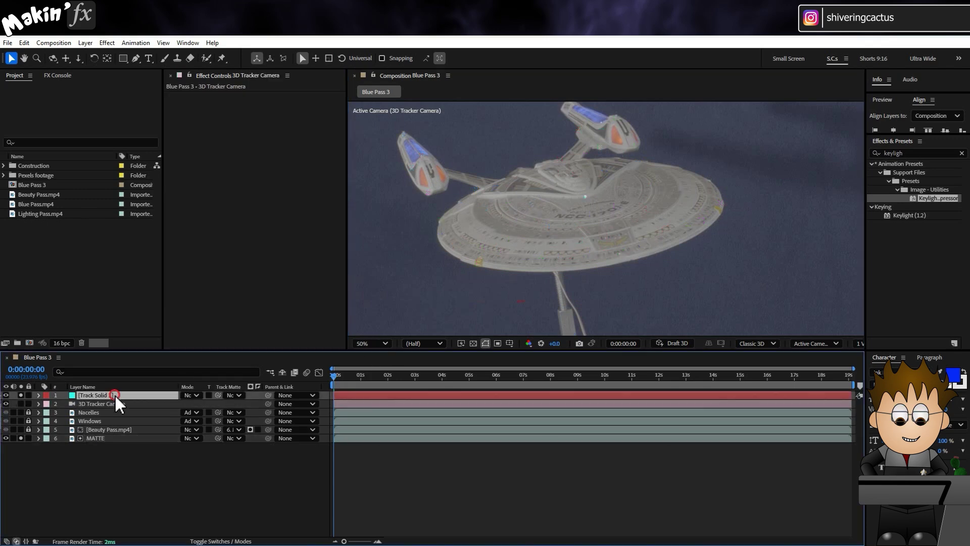
key(s)
drag(205, 404, 809, 402)
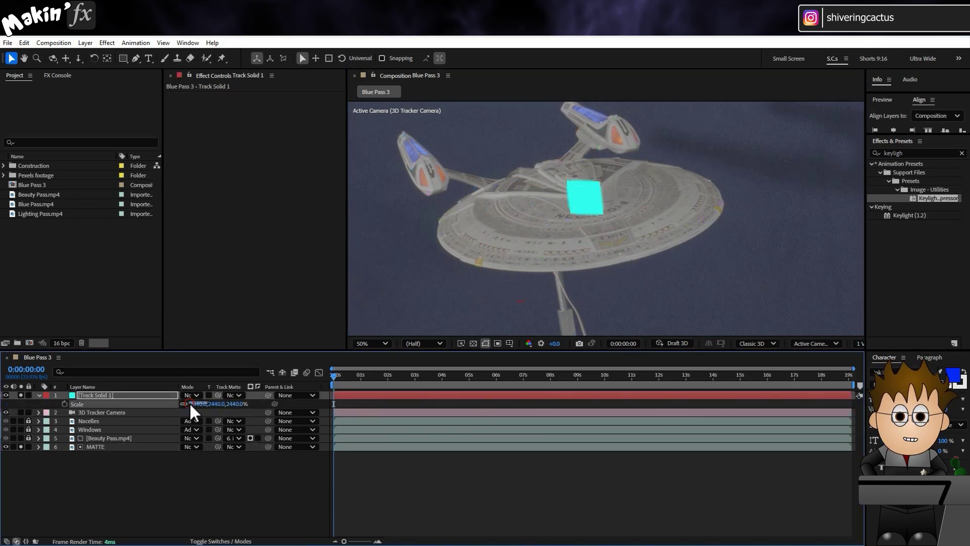
drag(188, 404, 455, 404)
key(space)
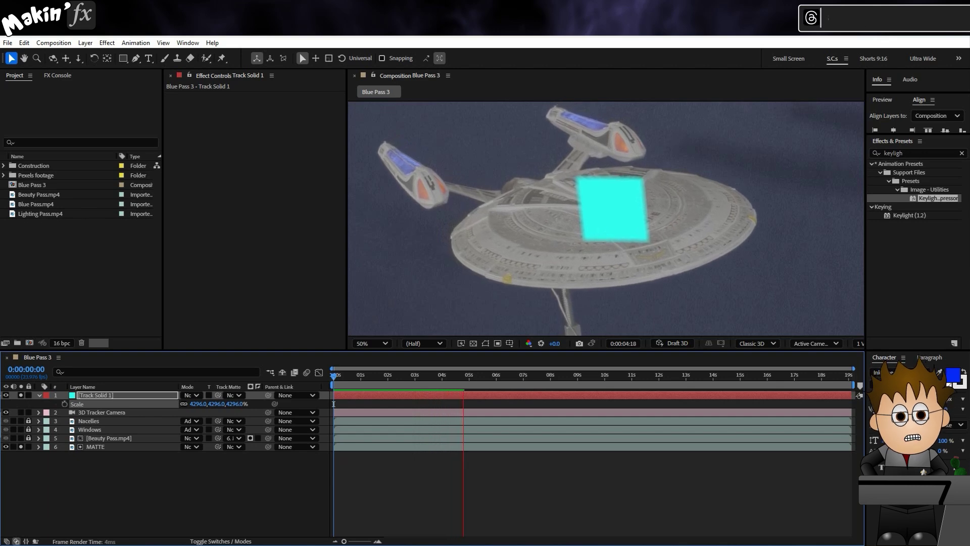
key(space)
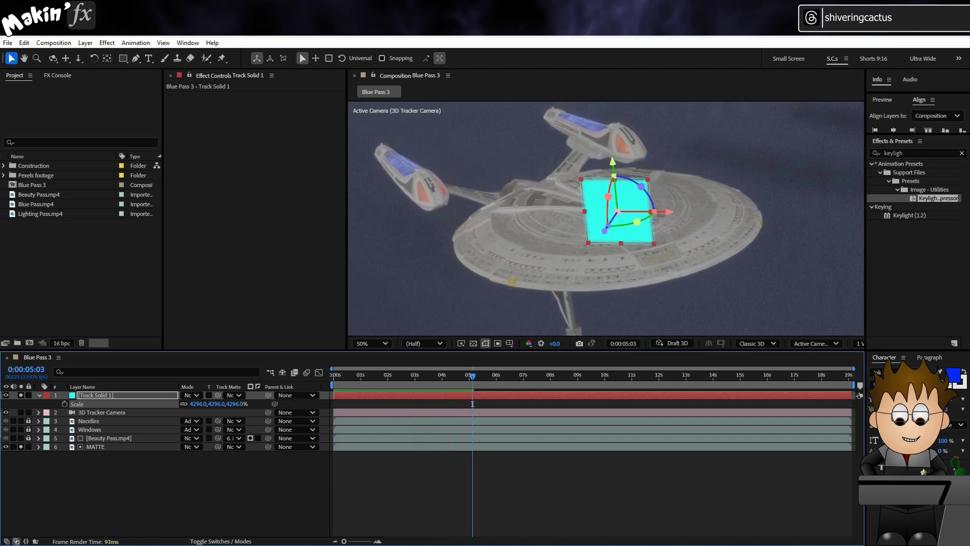
drag(452, 381, 283, 395)
click(373, 344)
click(372, 155)
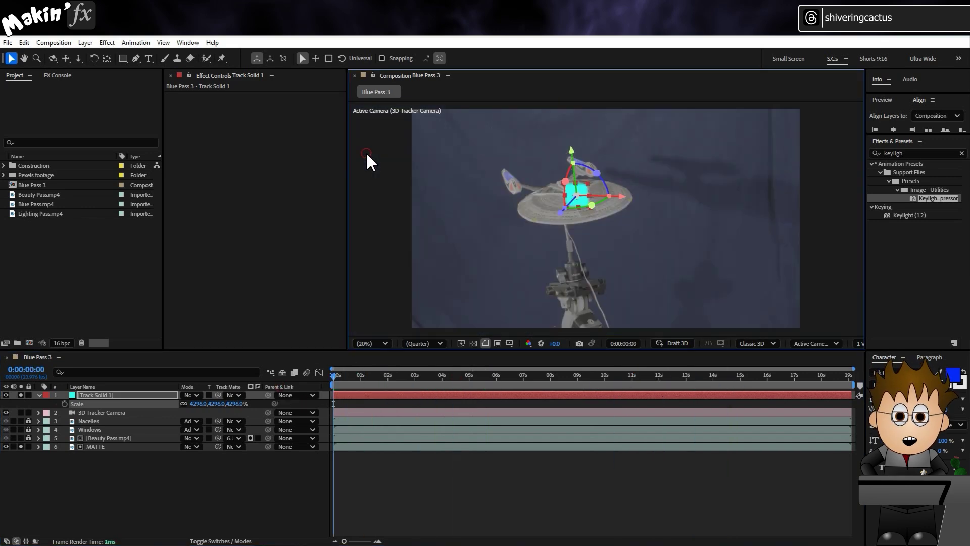
drag(365, 388, 260, 394)
click(147, 480)
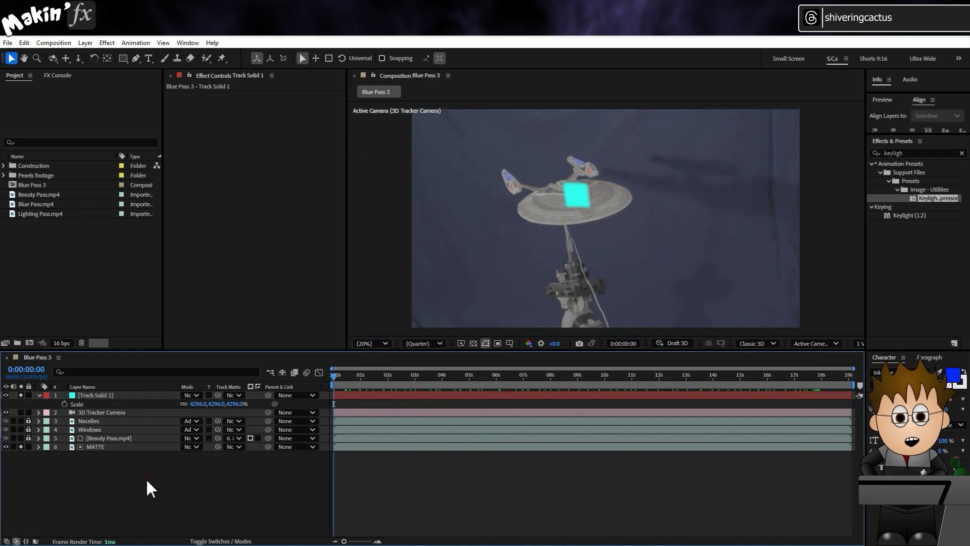
click(126, 395)
ctrl+click(126, 411)
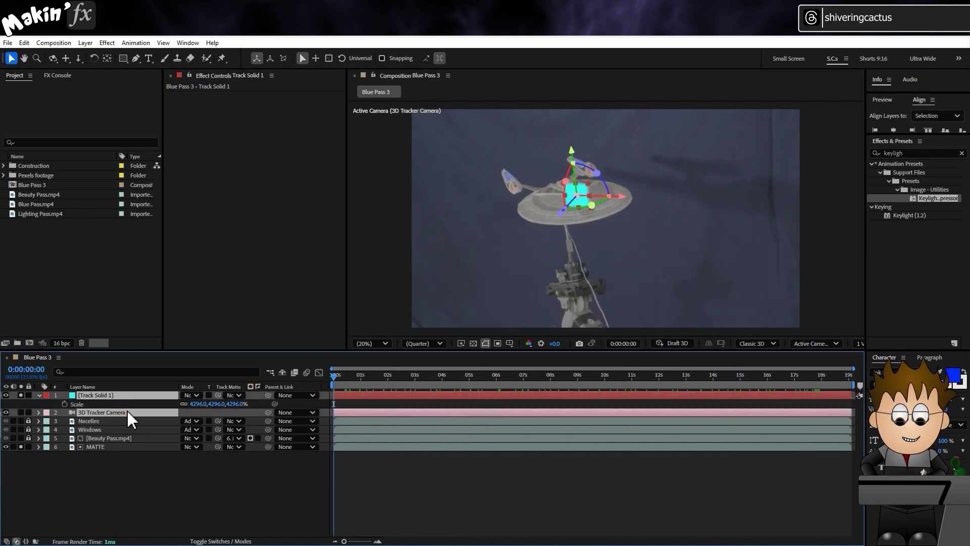
key(Delete)
Step: Select three saucer track points on MATTE and set them as ground plane and origin
click(117, 419)
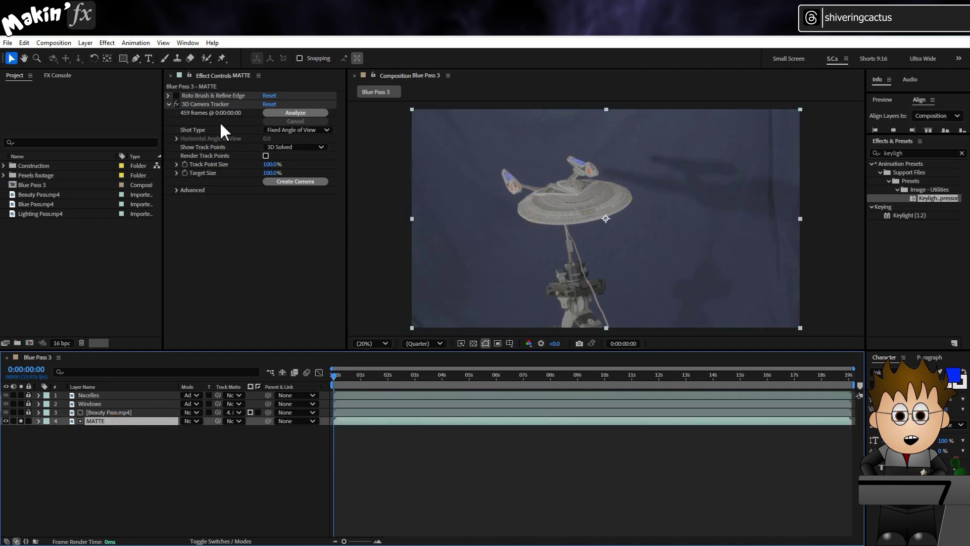
click(222, 106)
scroll(516, 230, up, 2)
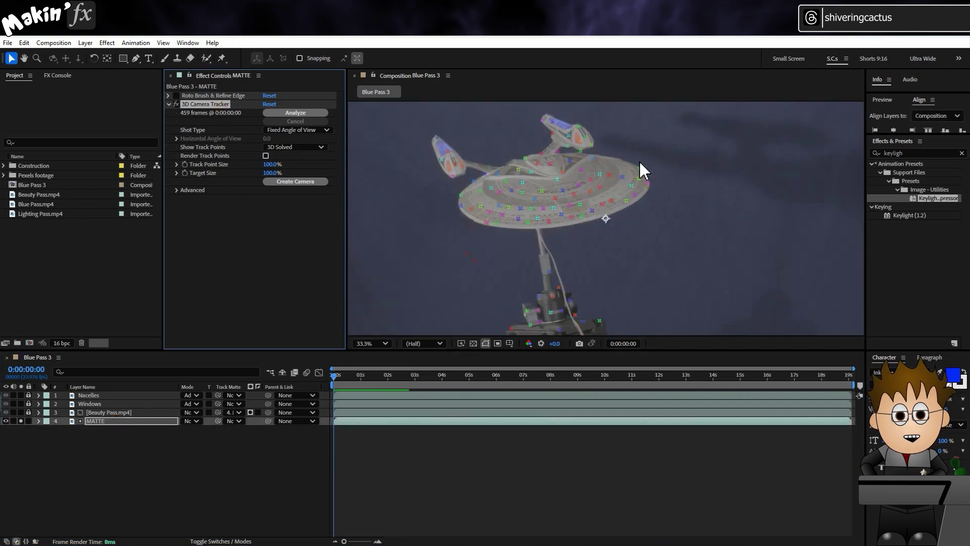
click(611, 177)
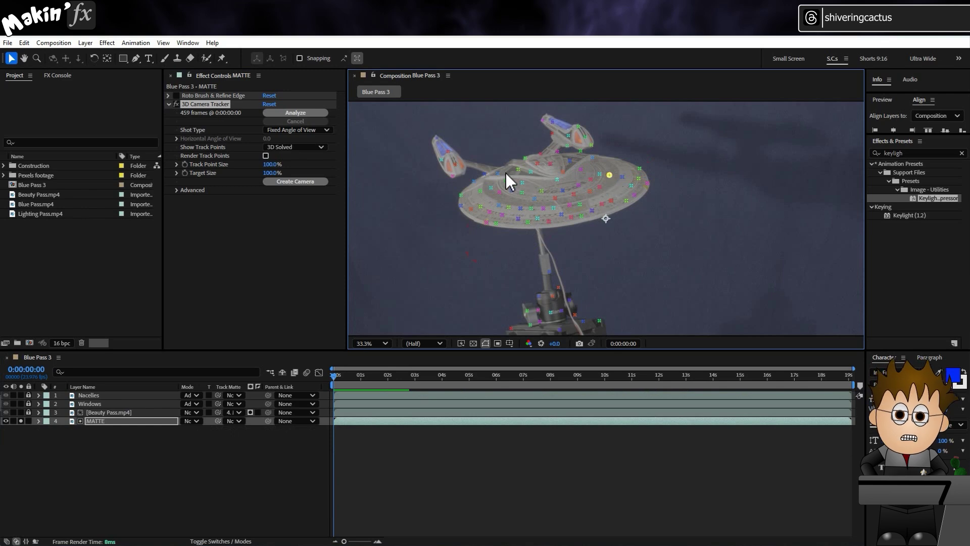
shift+click(535, 199)
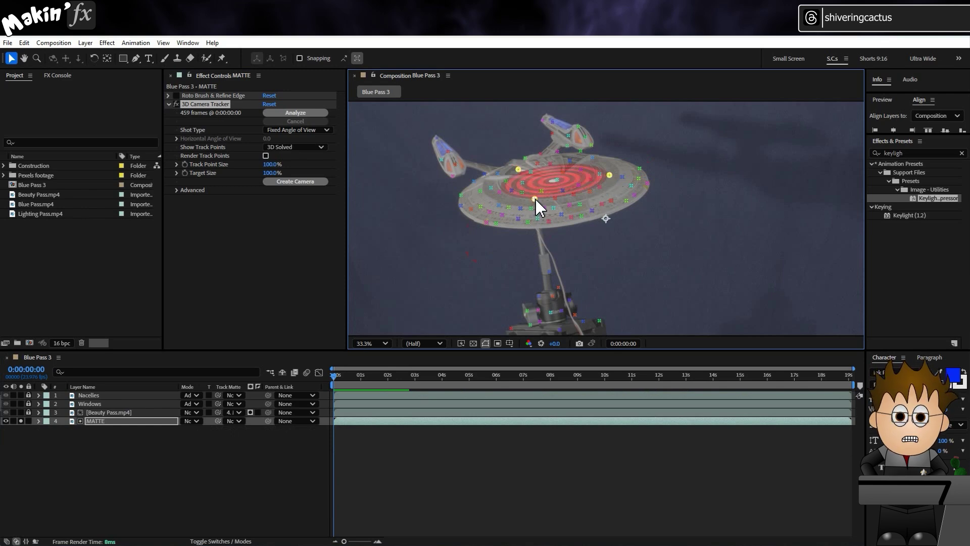
right_click(557, 183)
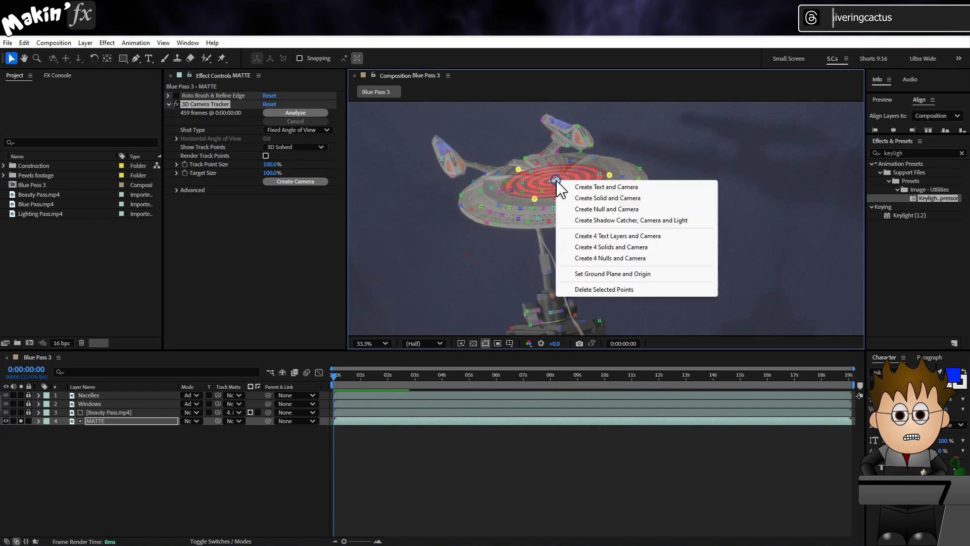
click(659, 277)
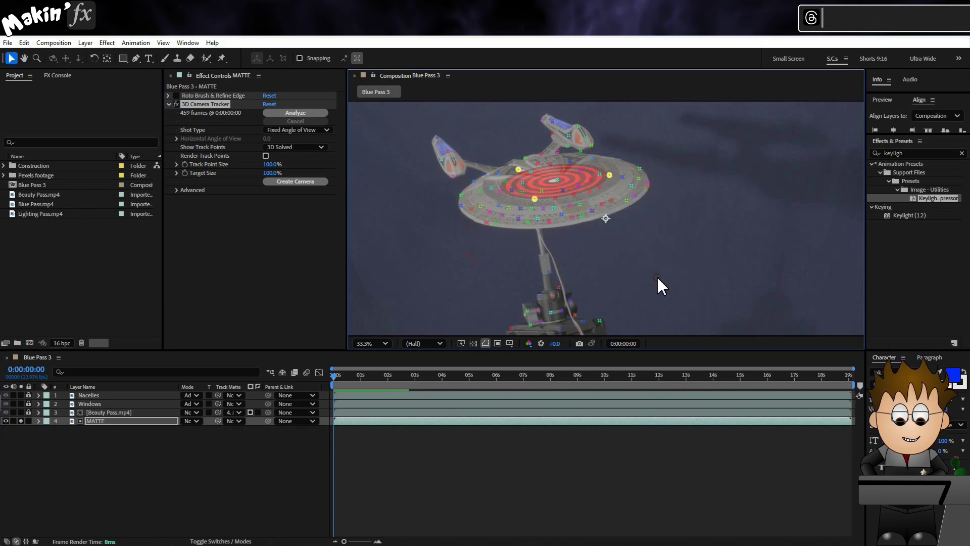
Step: Create a tracked null and camera at the saucer target and rename the null Ground
right_click(557, 177)
click(646, 210)
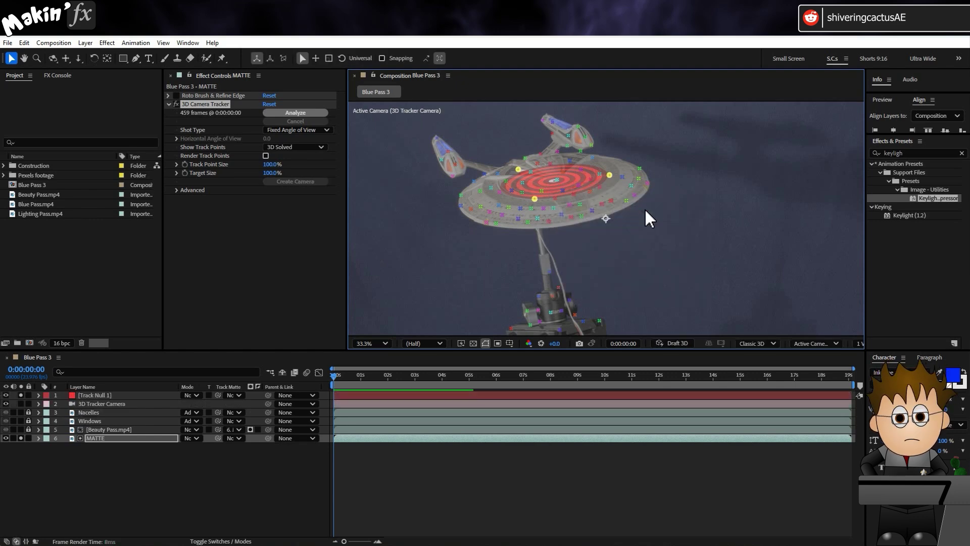
click(124, 395)
key(Return)
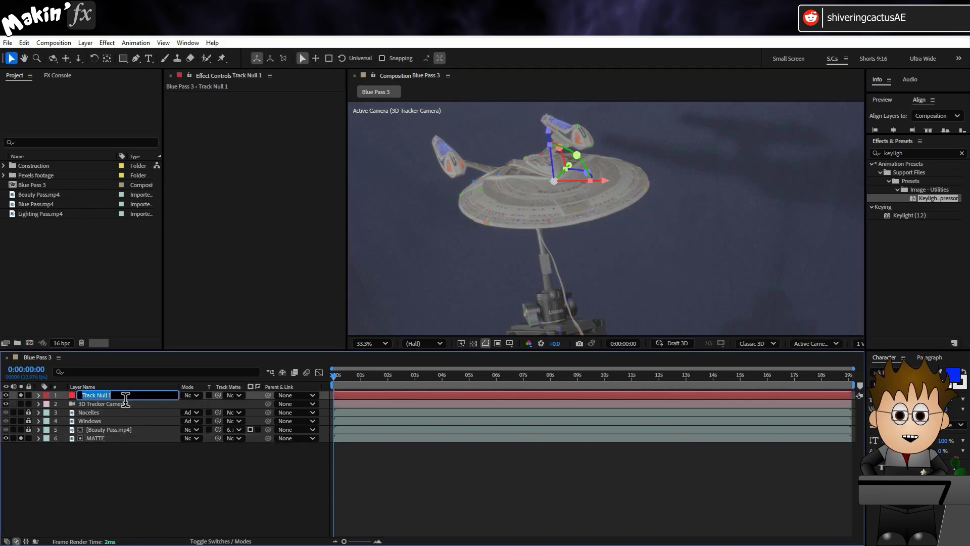
text(Ground)
key(Return)
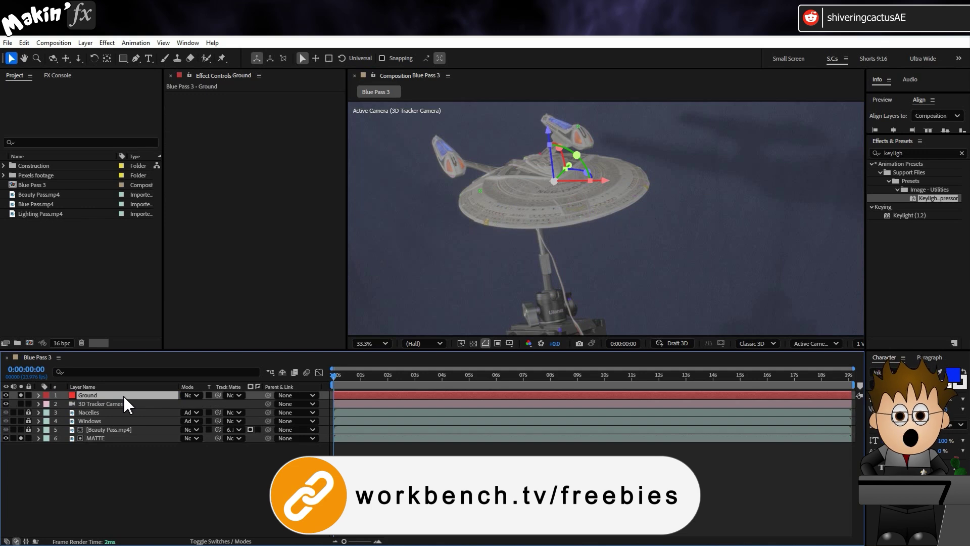
Step: Run the Normalize Track.jsxbin script to create the Original Base layer
click(193, 44)
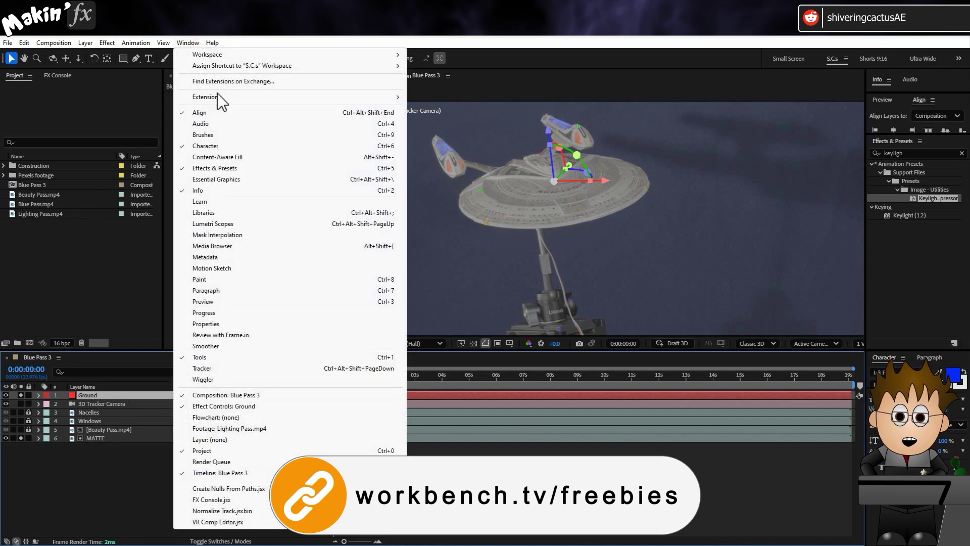
click(222, 511)
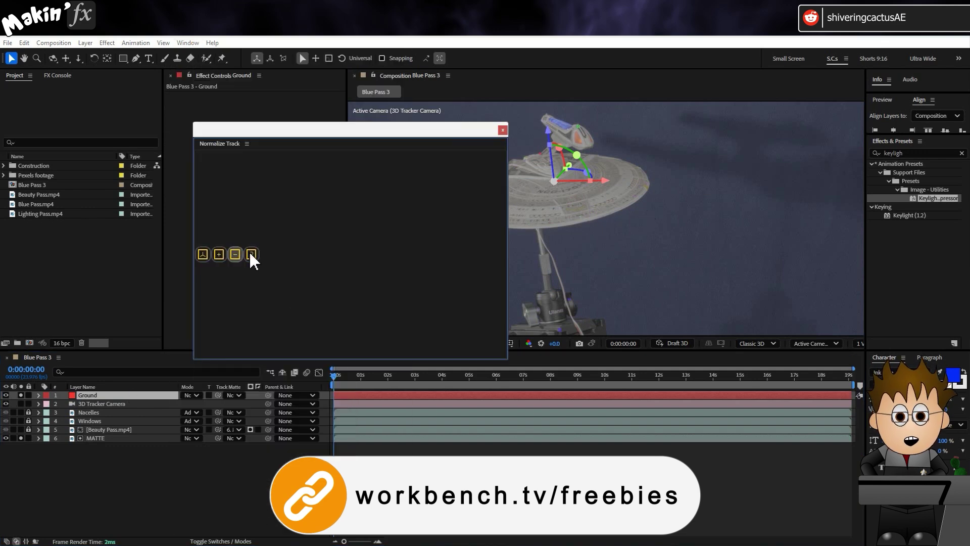
click(205, 253)
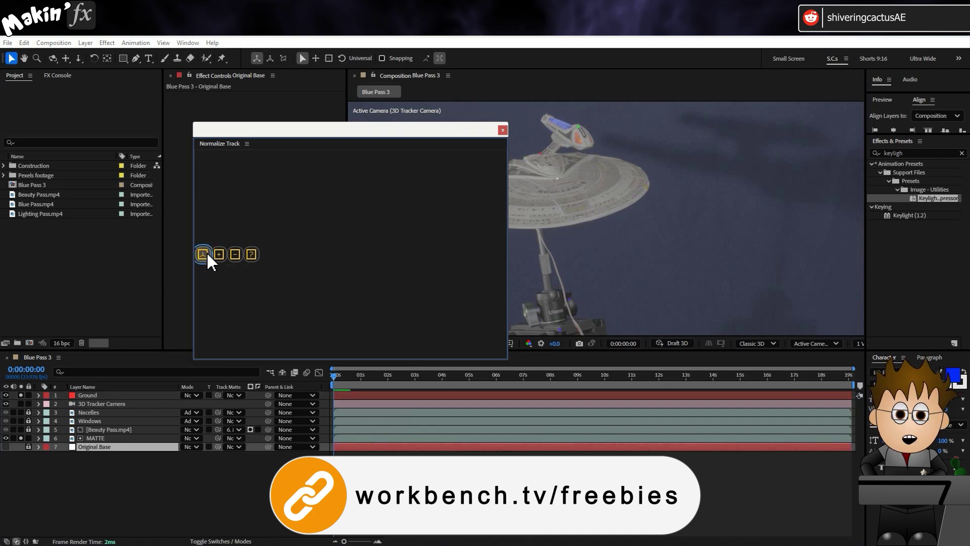
ctrl+click(98, 398)
click(503, 129)
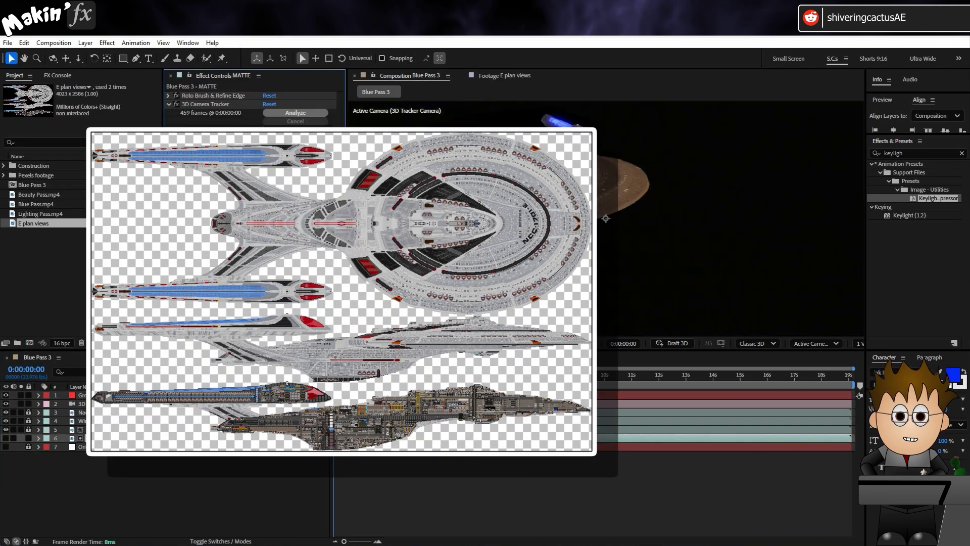
Step: Add the E plan views image to Blue Pass 3 and open its layer view
double_click(36, 223)
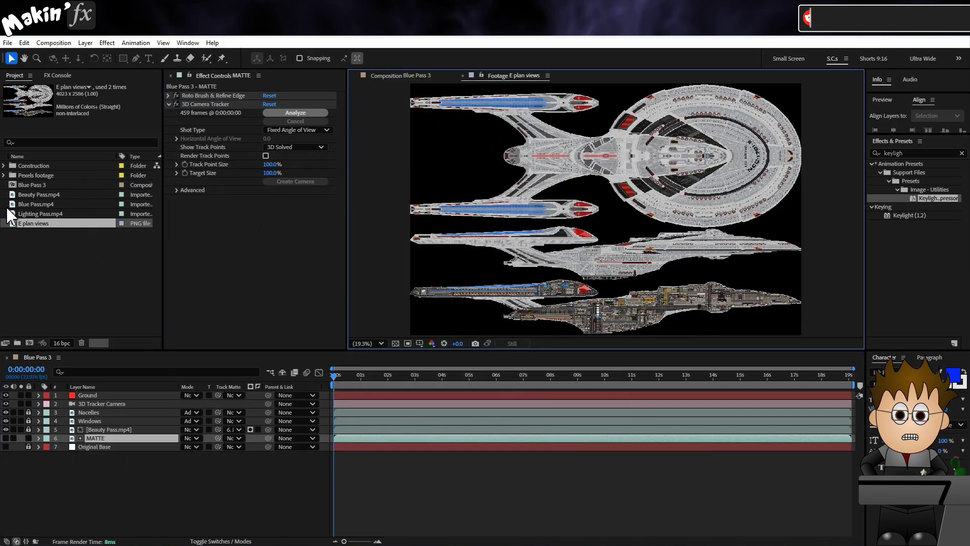
drag(32, 225, 86, 395)
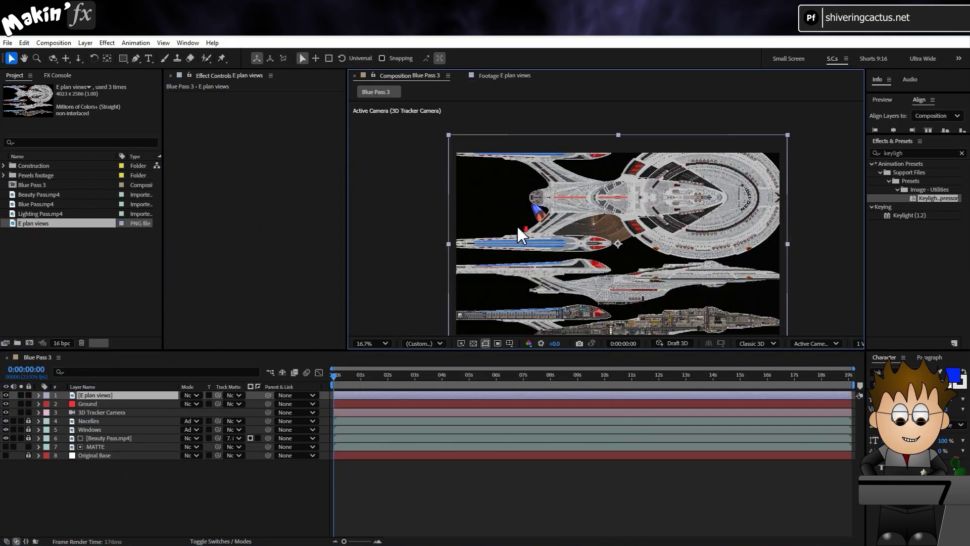
double_click(92, 395)
Step: Draw a closed Pen mask around the ship's top view in E plan views
click(135, 58)
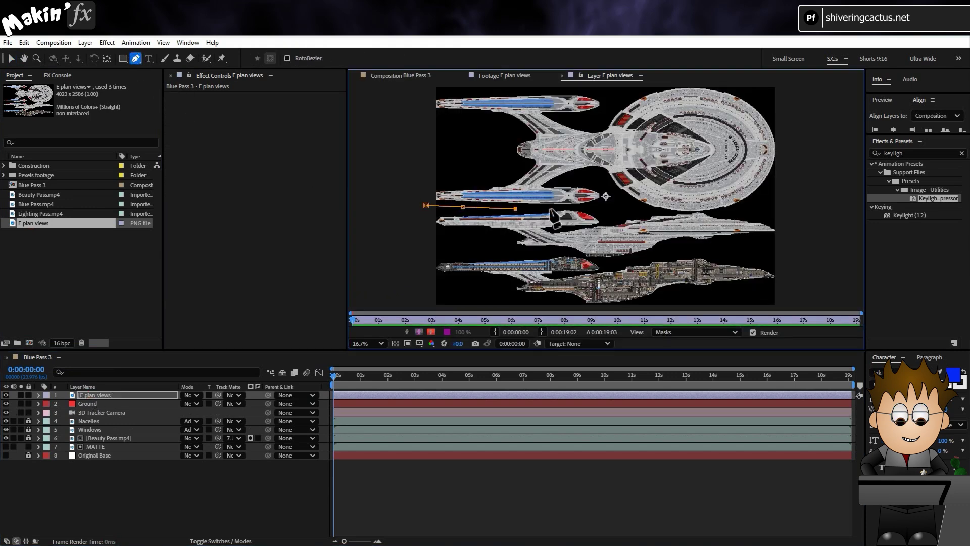
click(571, 208)
click(613, 208)
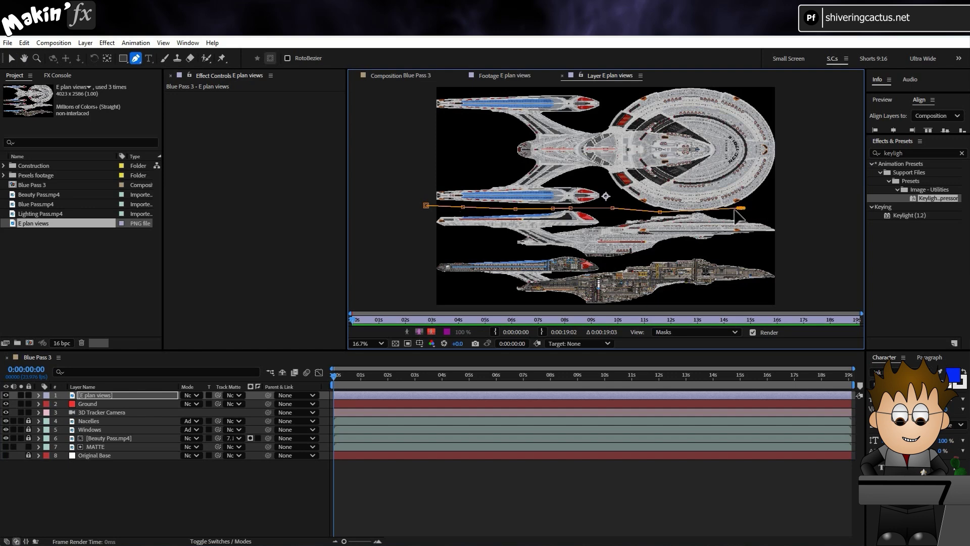
click(785, 180)
click(803, 123)
drag(804, 127, 762, 157)
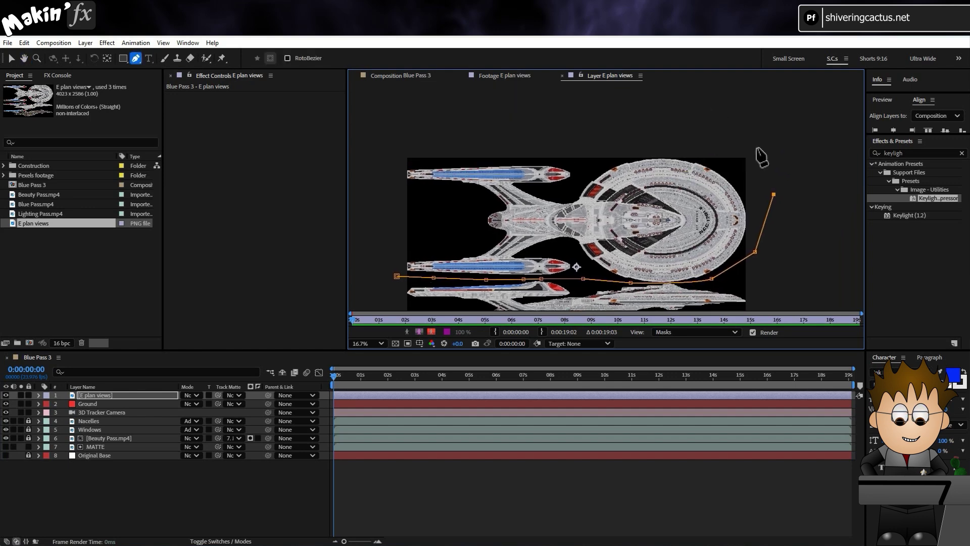
click(629, 122)
click(440, 136)
click(375, 138)
click(362, 262)
click(397, 277)
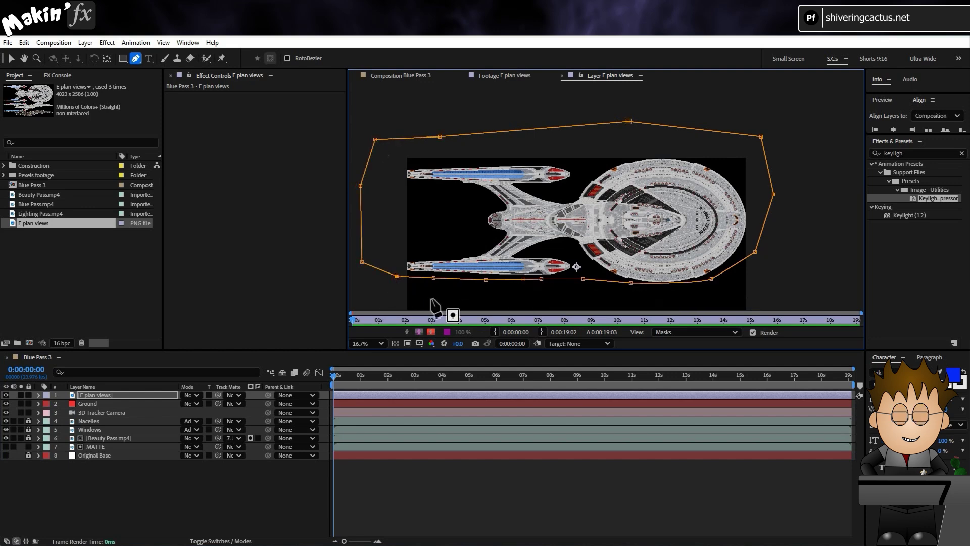
click(562, 75)
Step: Make E plan views a 3D layer and parent it to Ground
key(v)
click(462, 76)
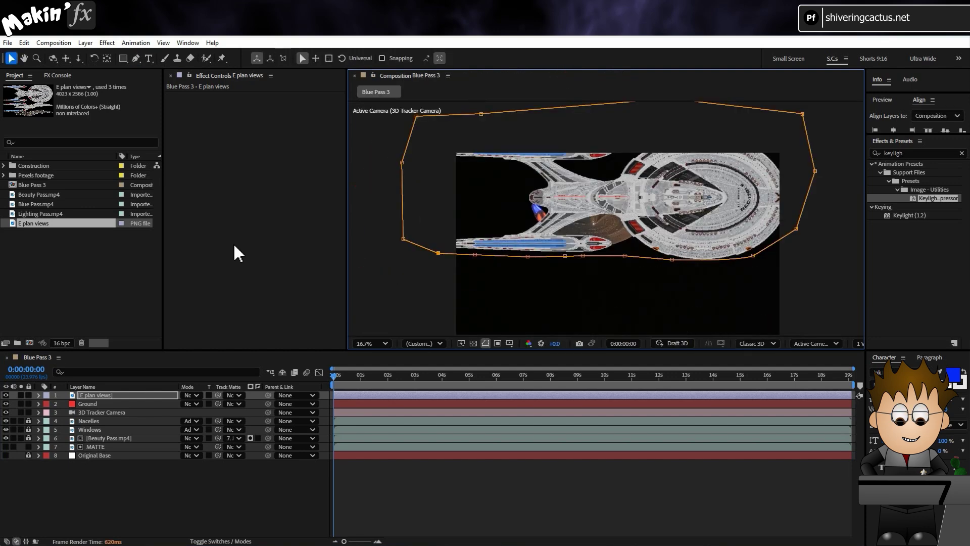
click(230, 541)
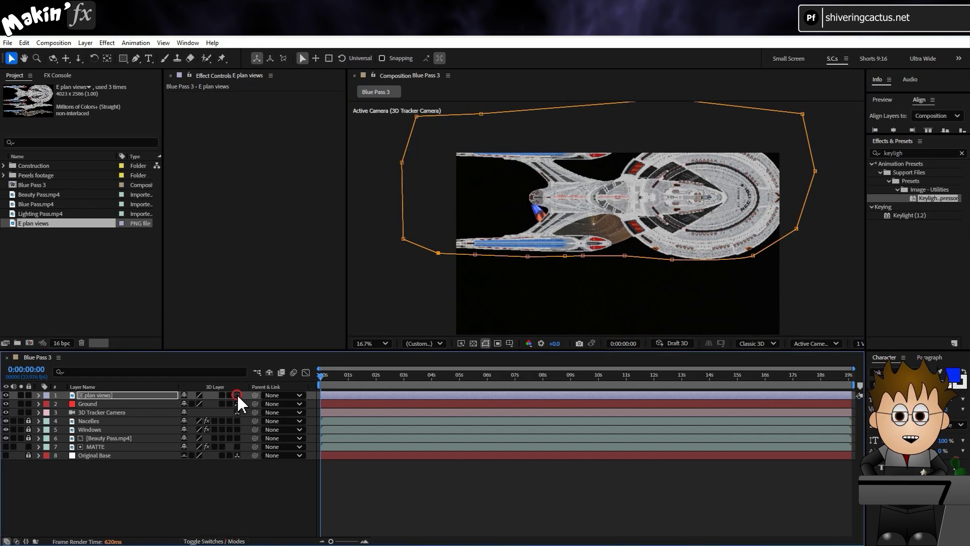
click(238, 395)
click(134, 404)
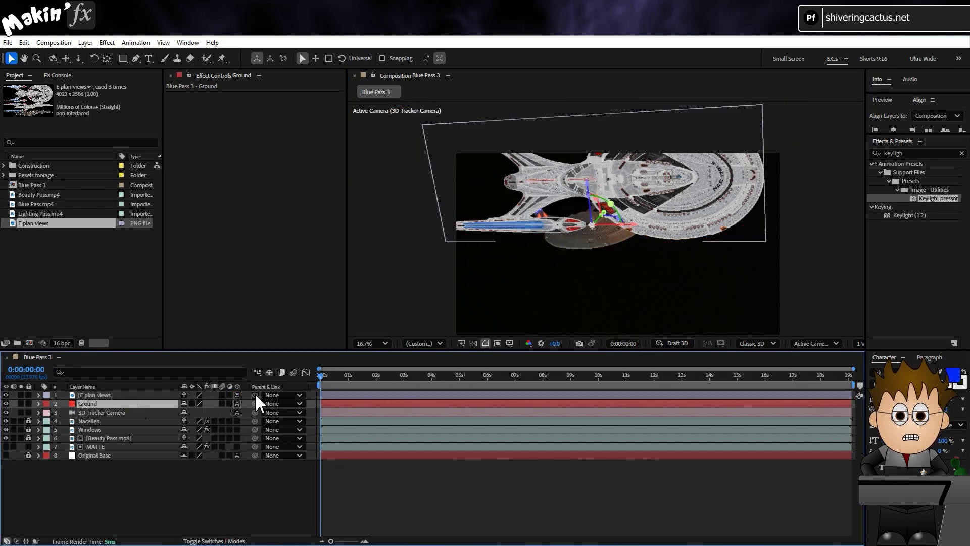
drag(255, 395, 126, 405)
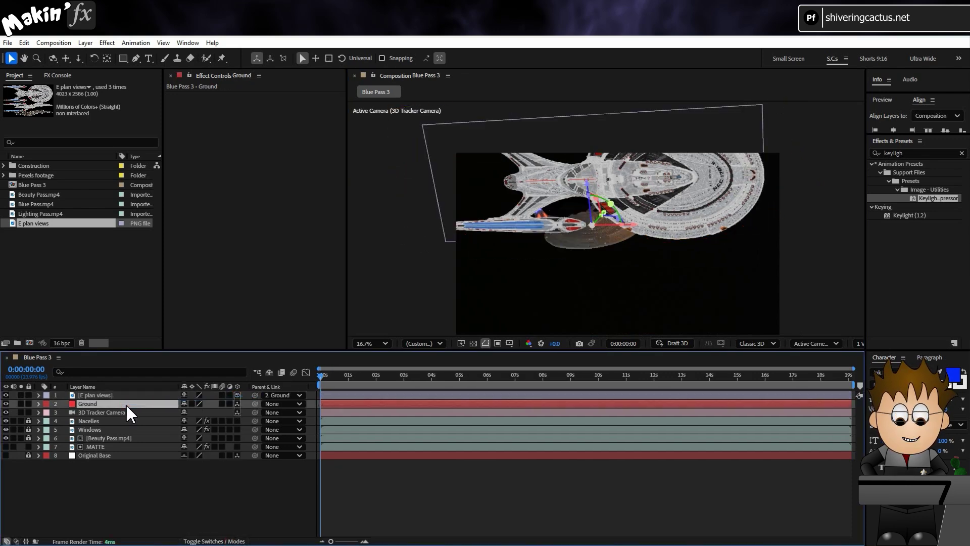
click(87, 395)
Step: Recentre the ship's anchor point and tilt it flat around its X axis
key(a)
drag(213, 410, 117, 410)
drag(187, 405, 643, 400)
key(p)
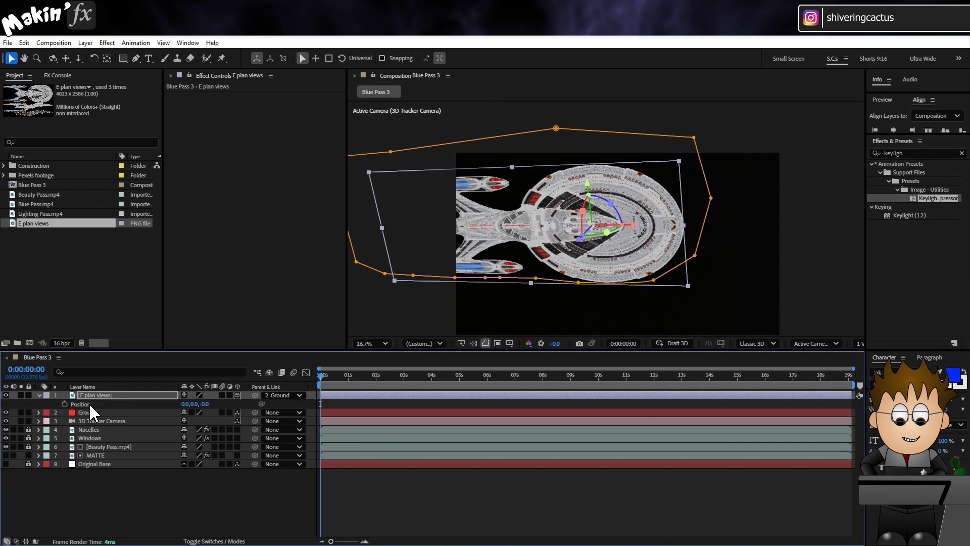
key(period)
key(period)
mouse_move(583, 222)
mouse_down()
mouse_move(595, 144)
mouse_move(586, 222)
mouse_up()
Step: Scale the ship to 291.6%, rotate it slightly around Z, and preview the camera move
key(s)
drag(197, 412, 173, 412)
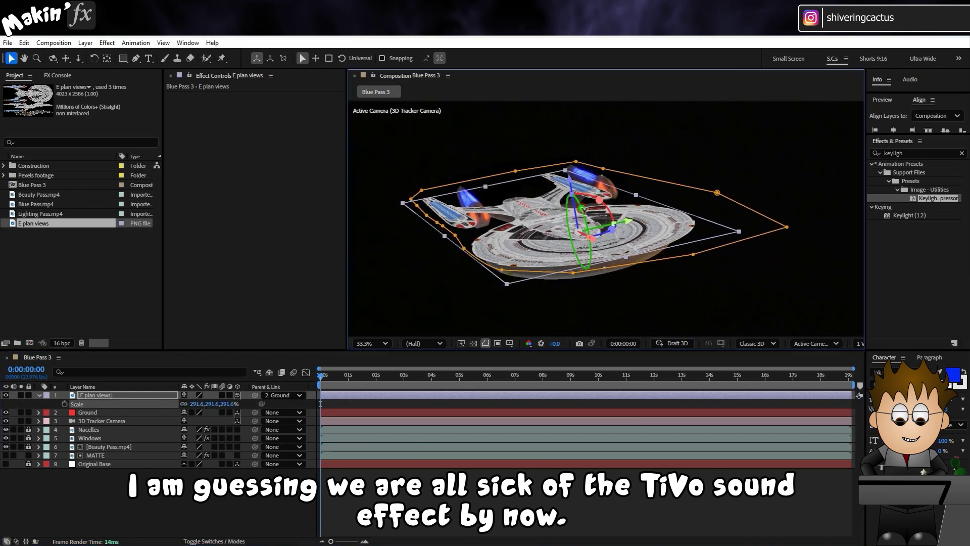
drag(609, 234, 624, 237)
click(151, 403)
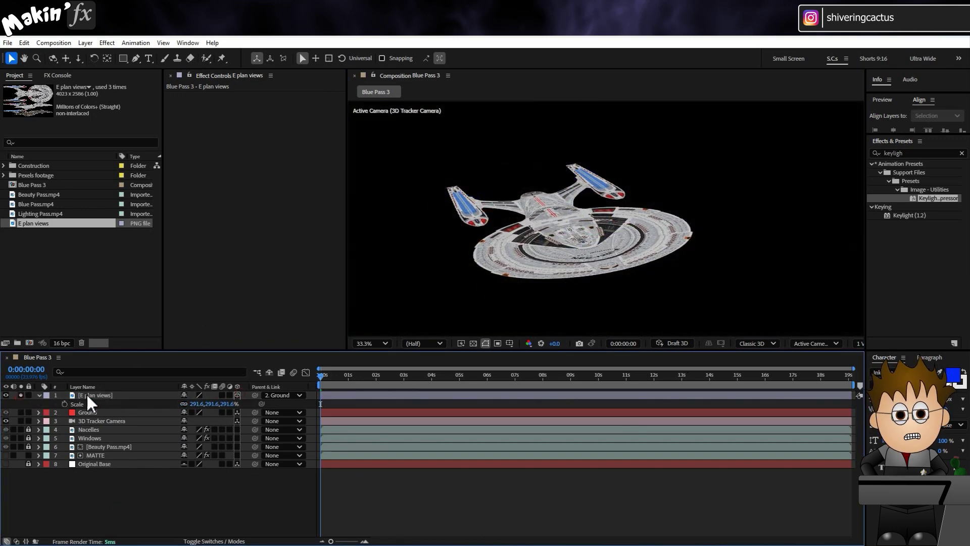
drag(325, 377, 434, 386)
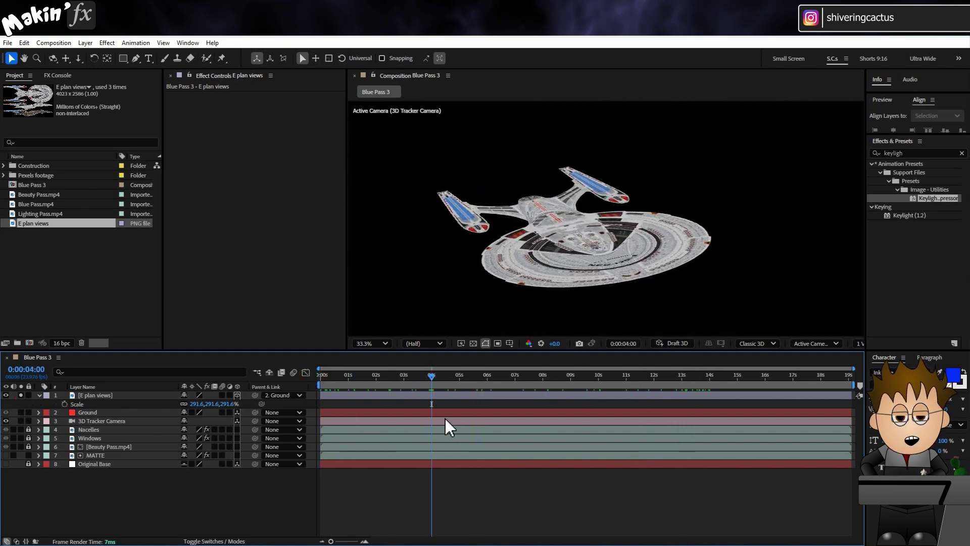
Step: Add blue_sky_clouds.jpg from Pexels footage as a 3D layer starting at 0s
click(4, 175)
click(44, 185)
drag(65, 187, 65, 394)
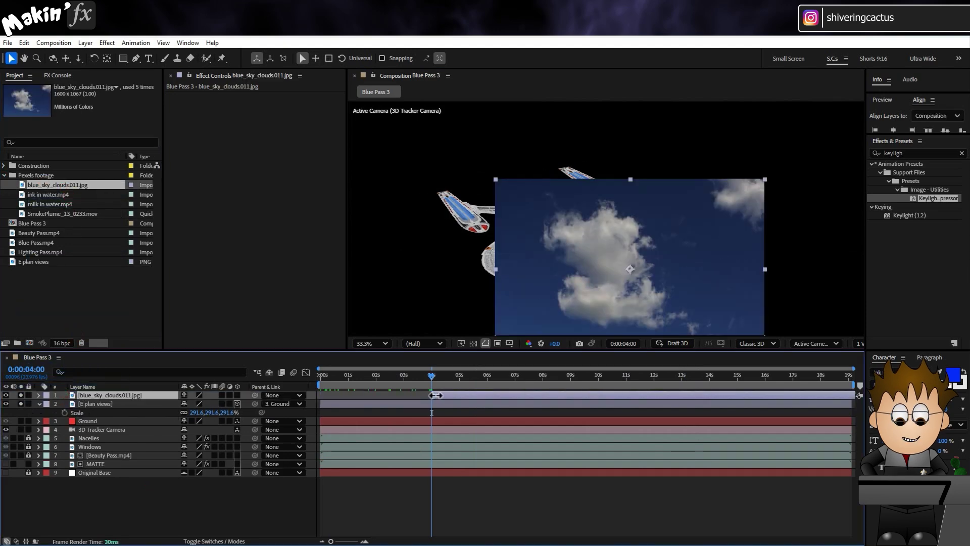
drag(450, 393, 348, 399)
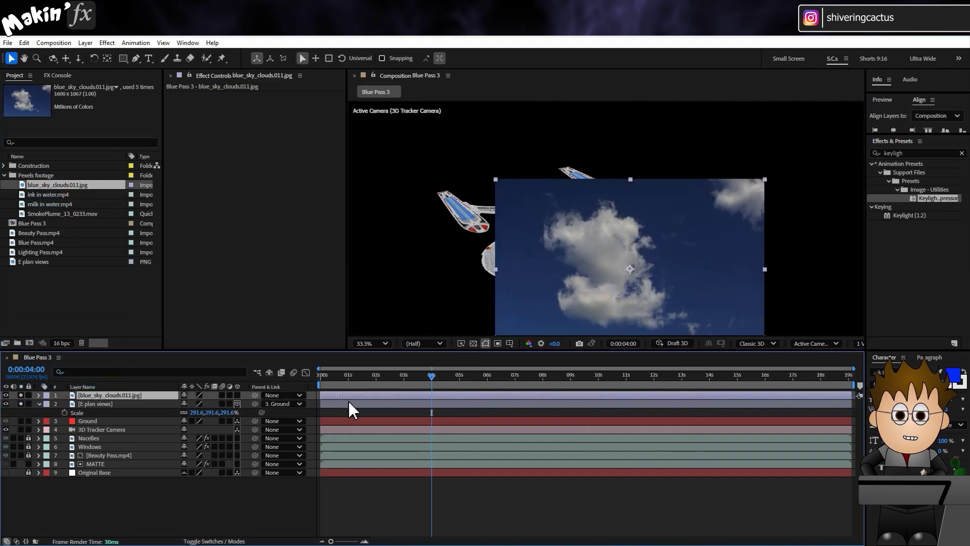
click(235, 393)
drag(254, 392, 107, 422)
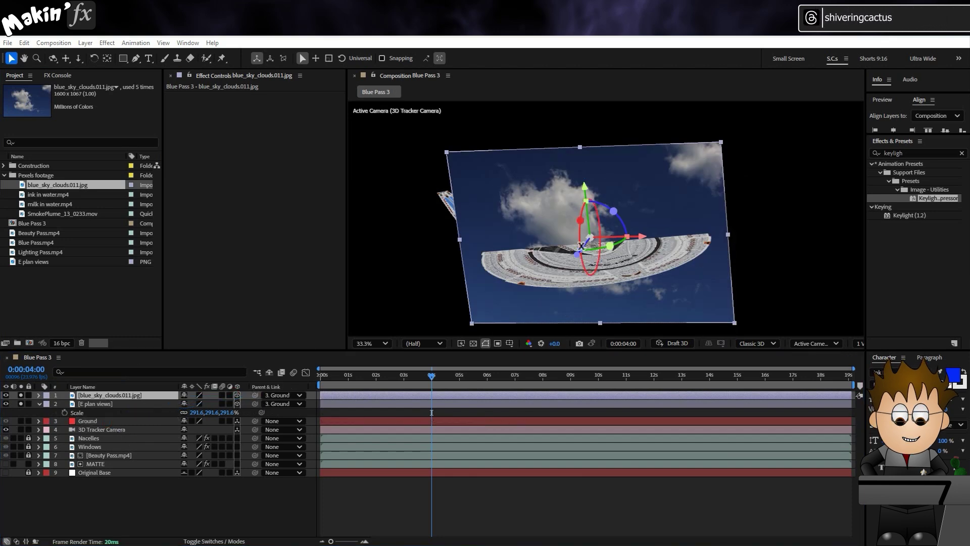
Step: Position the cloud plane back, right and up, rotate it about -21°, and parent it to 3D Tracker Camera
drag(578, 251, 527, 307)
drag(613, 314, 652, 290)
drag(615, 251, 620, 215)
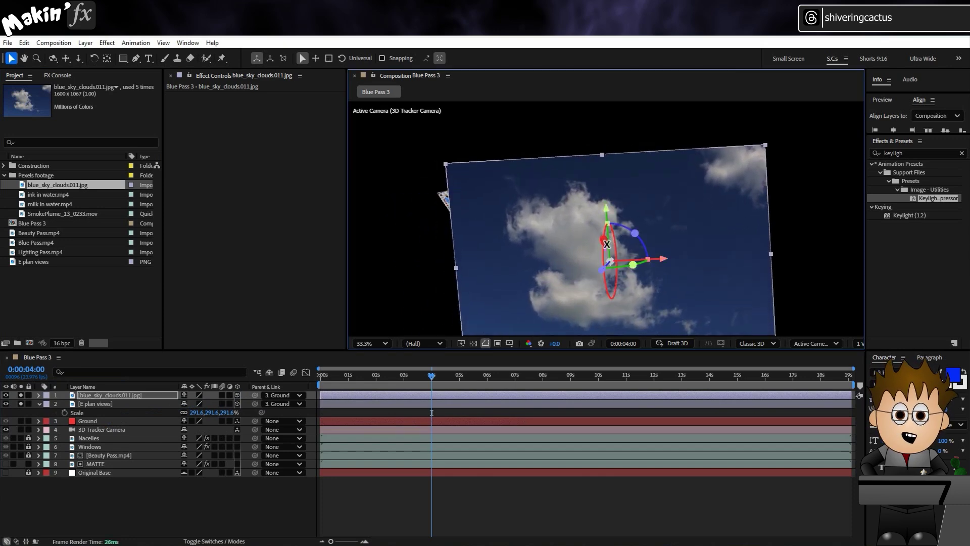
drag(626, 262, 638, 263)
click(298, 395)
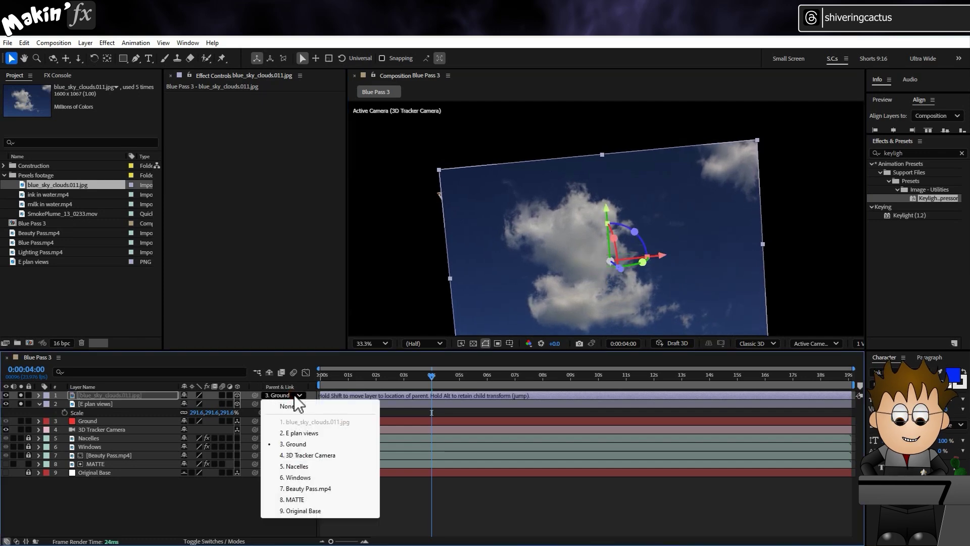
click(319, 455)
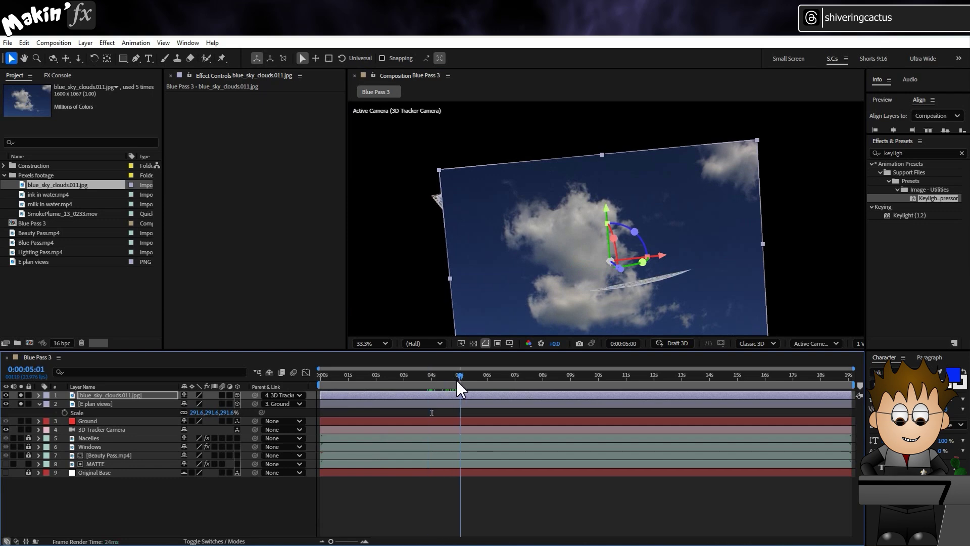
drag(459, 380, 562, 378)
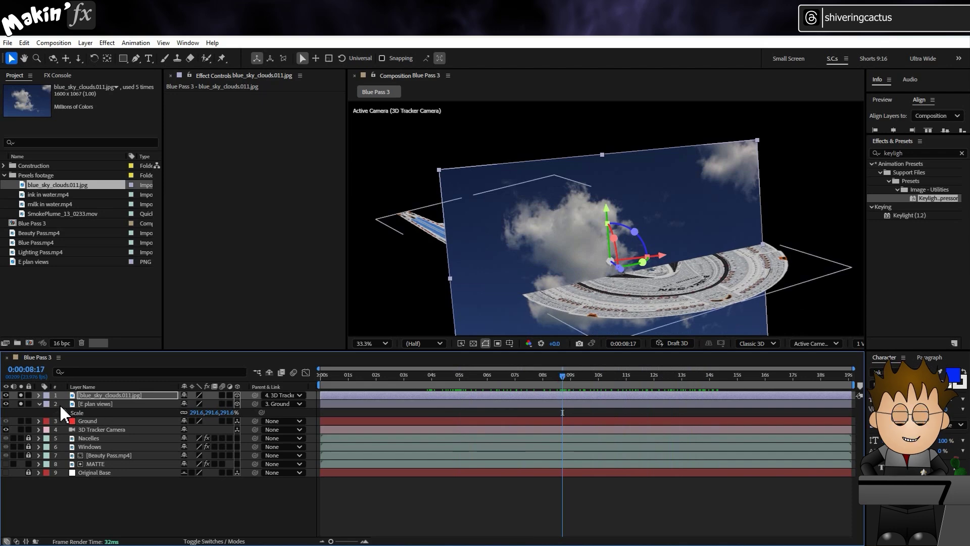
Step: Duplicate the clouds, E plan views and 3D Tracker Camera layers
click(113, 402)
click(113, 396)
key(ctrl+d)
click(113, 408)
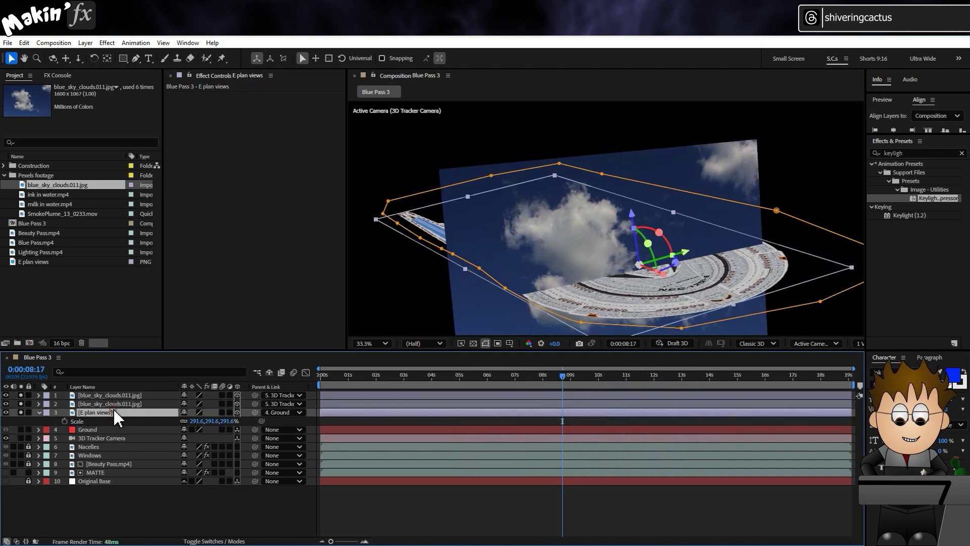
key(ctrl+d)
click(118, 446)
key(ctrl+d)
Step: Pre-compose the three copies into Pre-comp 1
ctrl+click(114, 412)
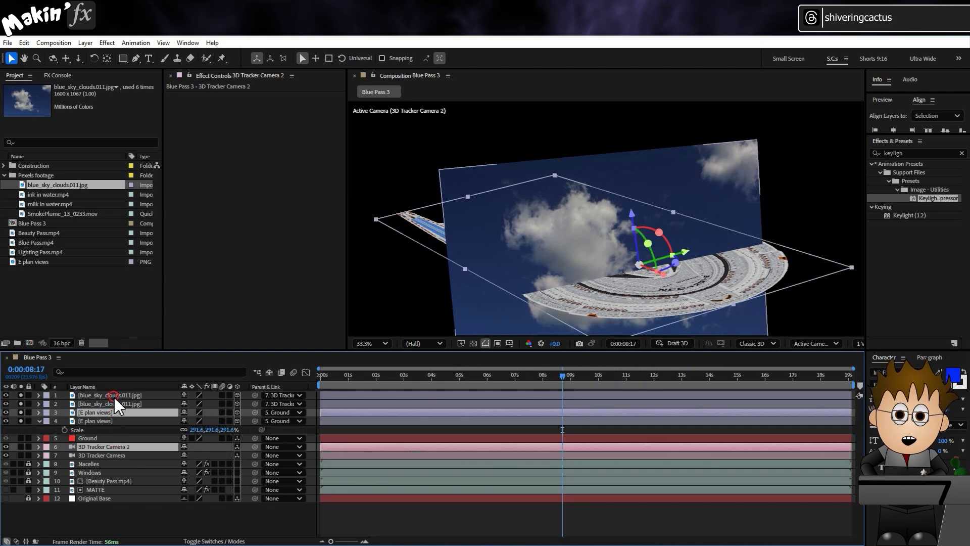
ctrl+click(113, 397)
right_click(112, 395)
click(154, 328)
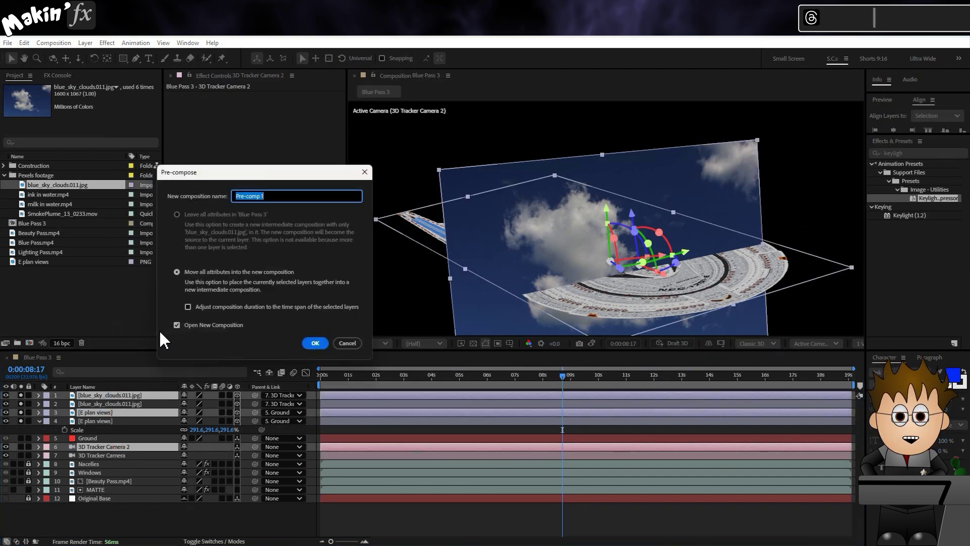
click(316, 343)
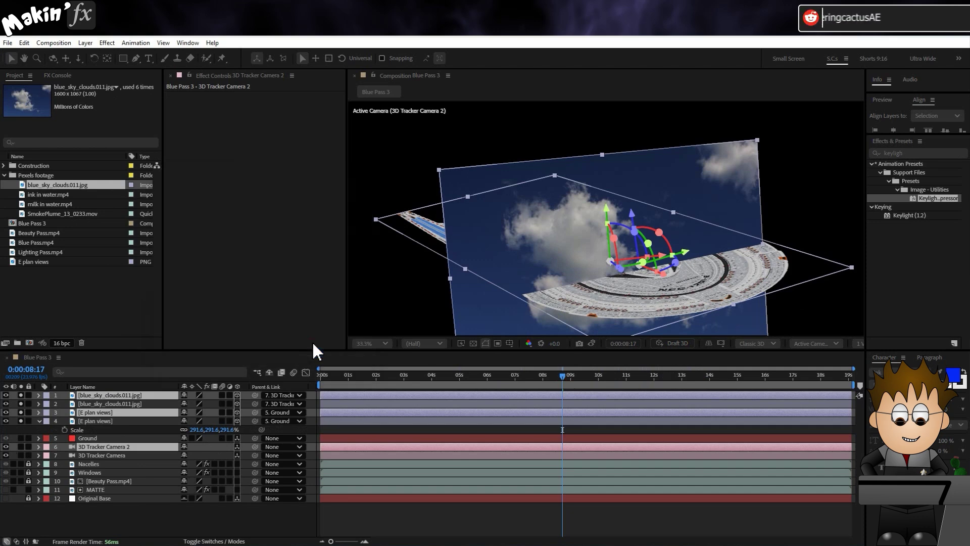
click(371, 343)
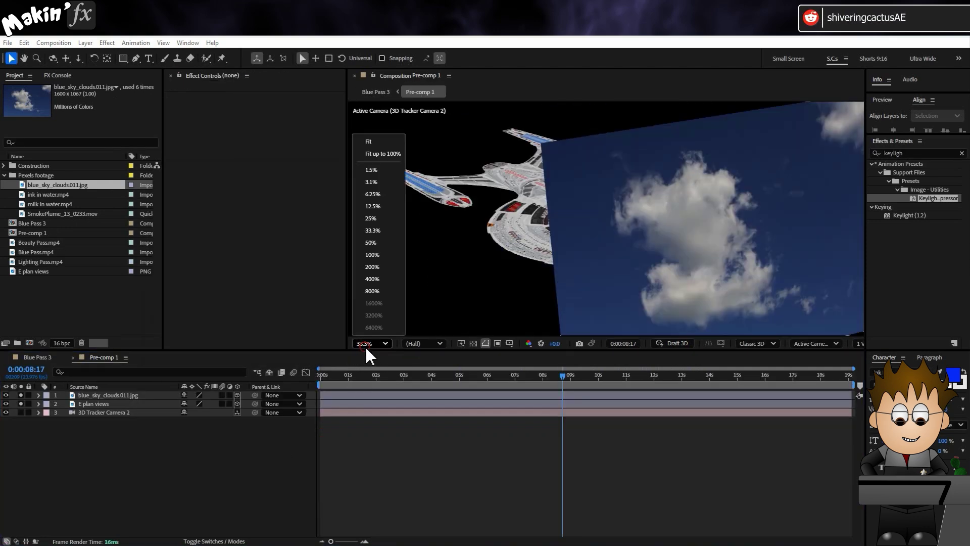
Step: Scale the cloud layer to 265% and solo it
click(377, 157)
click(139, 396)
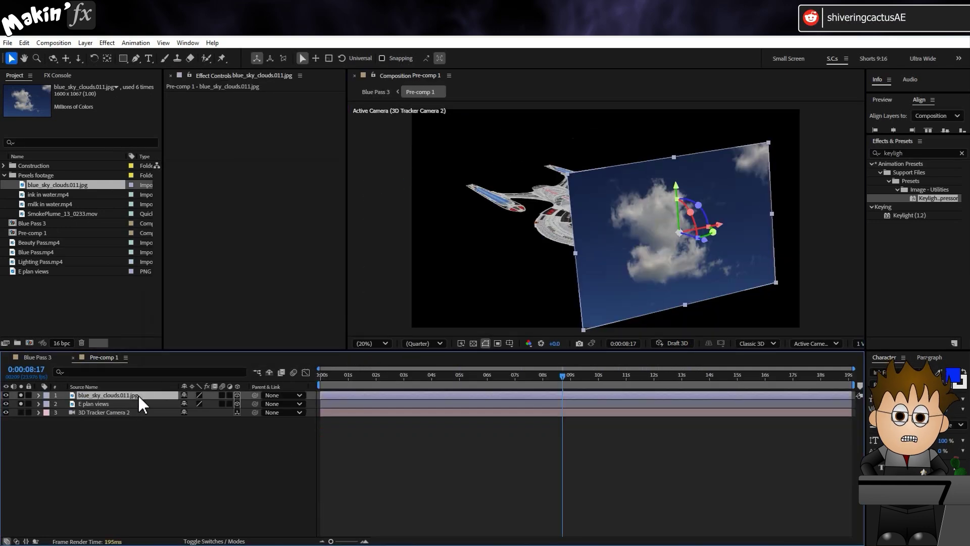
key(s)
drag(196, 410, 275, 402)
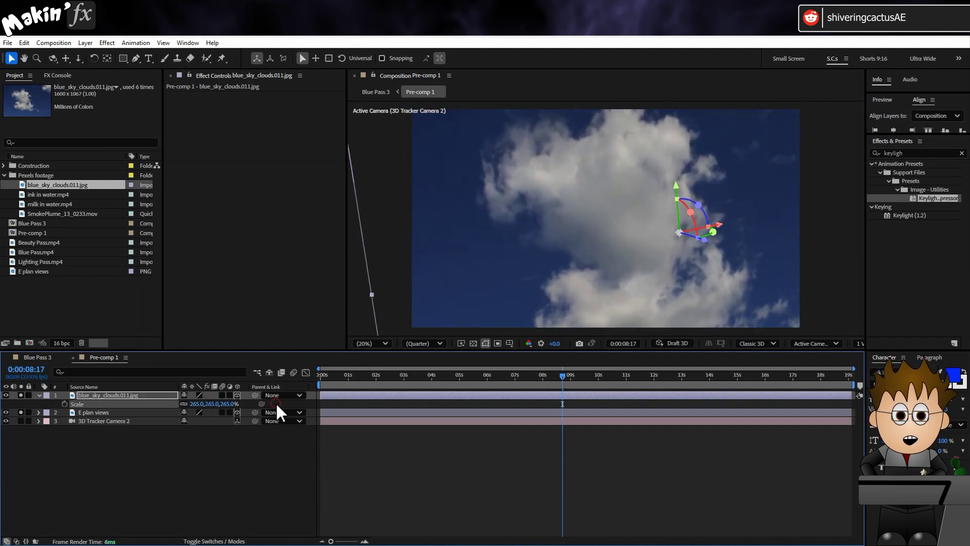
click(216, 466)
click(101, 394)
click(20, 395)
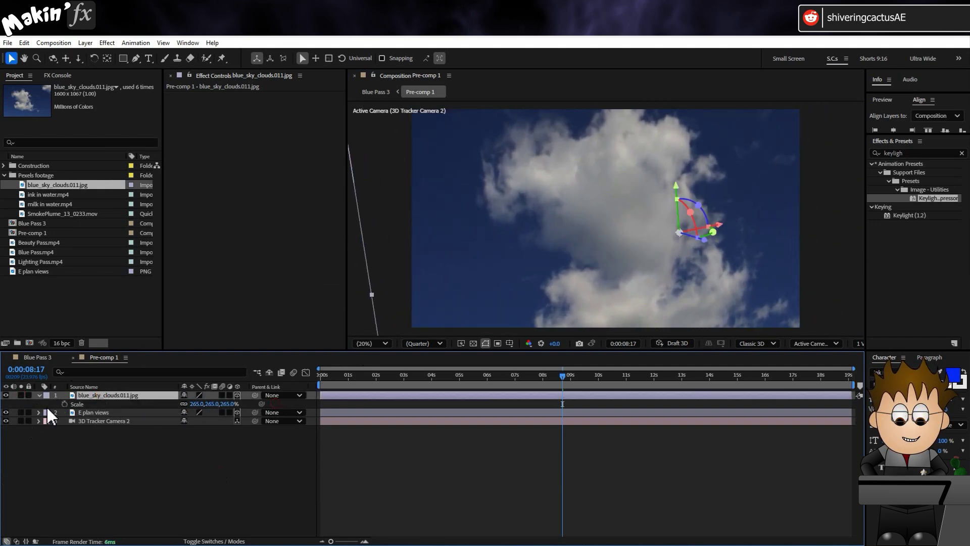
Step: Apply a black Fill effect to the cloud layer
click(107, 42)
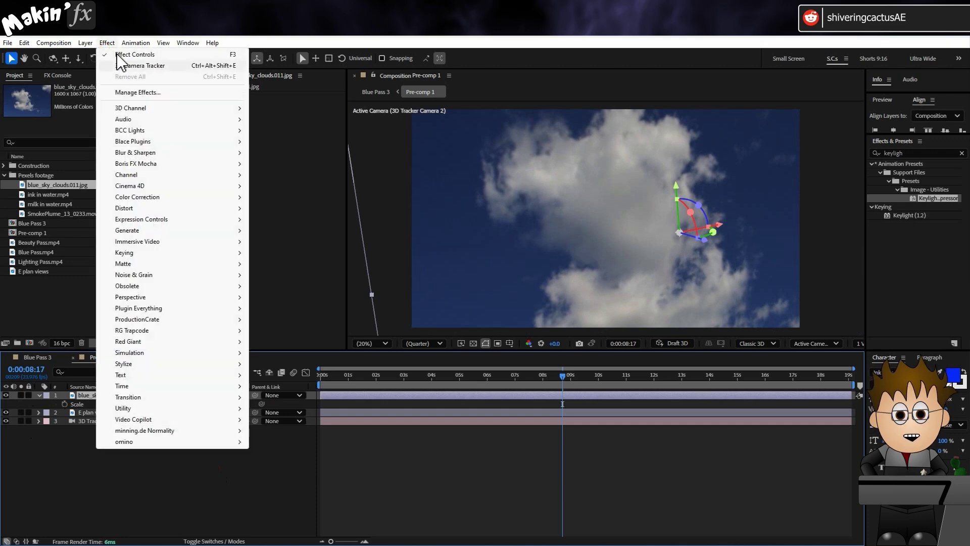
mouse_move(223, 231)
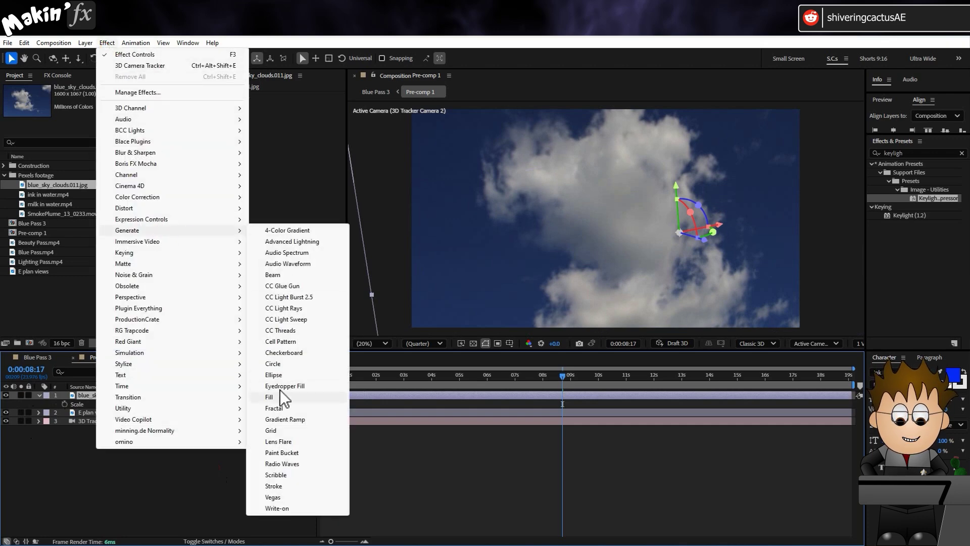
click(279, 399)
click(268, 122)
drag(143, 245, 23, 315)
click(234, 195)
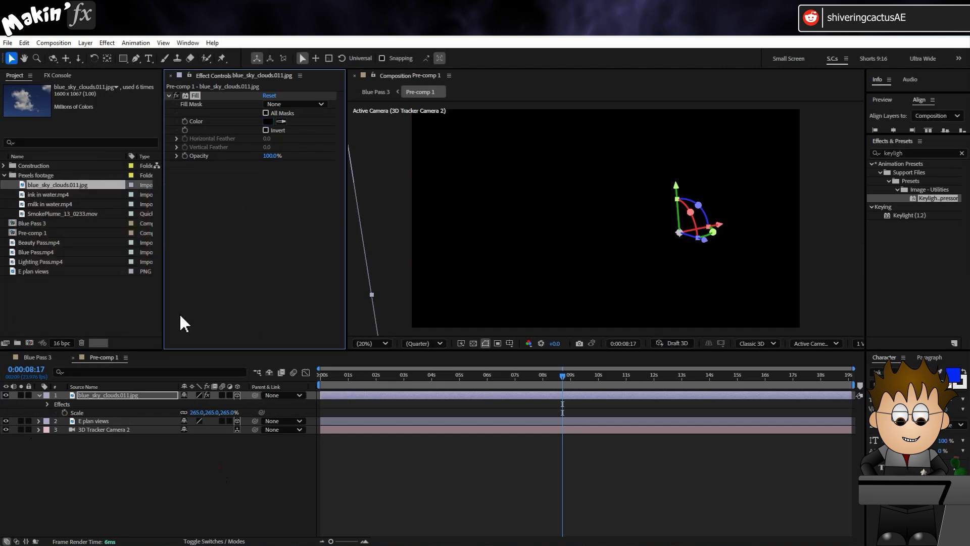
Step: Apply a white Fill effect to the E plan views layer
click(121, 423)
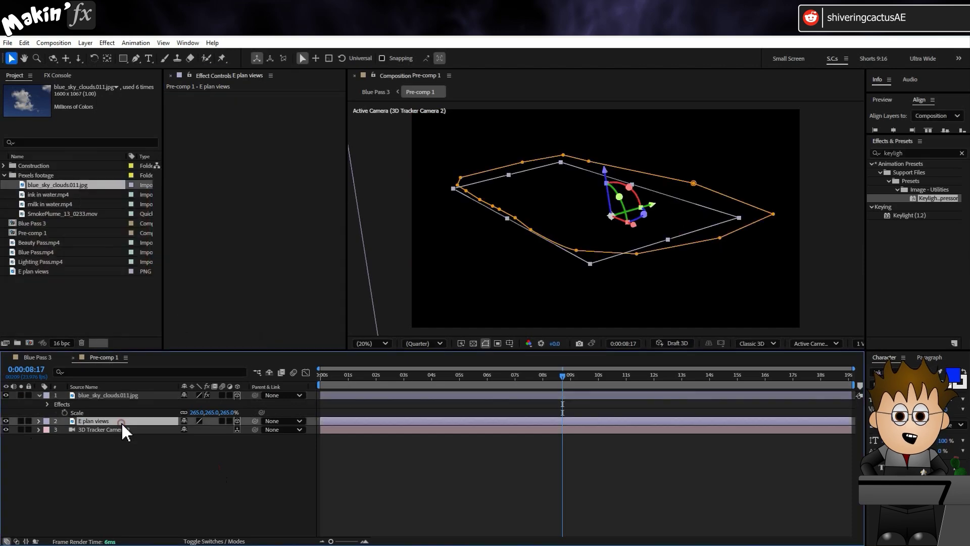
click(106, 45)
mouse_move(144, 233)
click(284, 400)
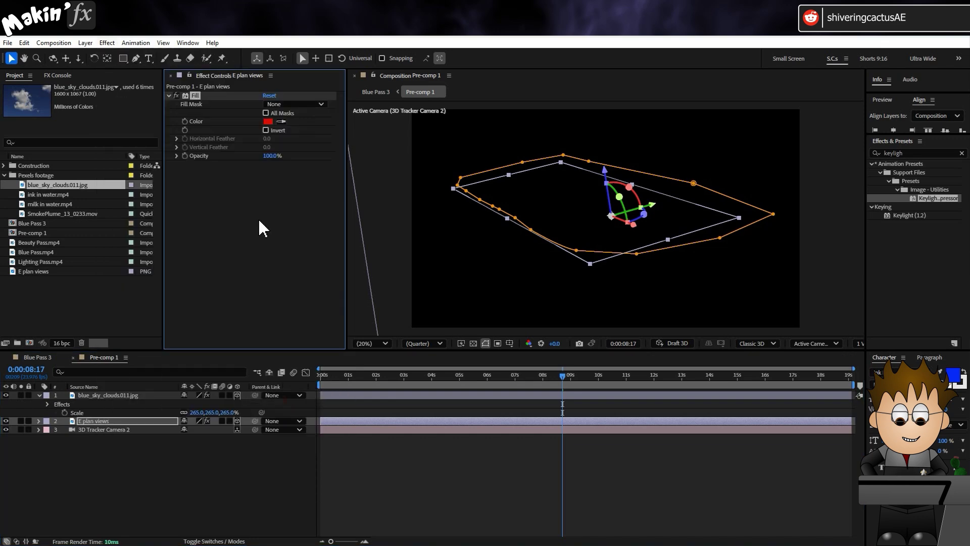
click(268, 122)
click(49, 187)
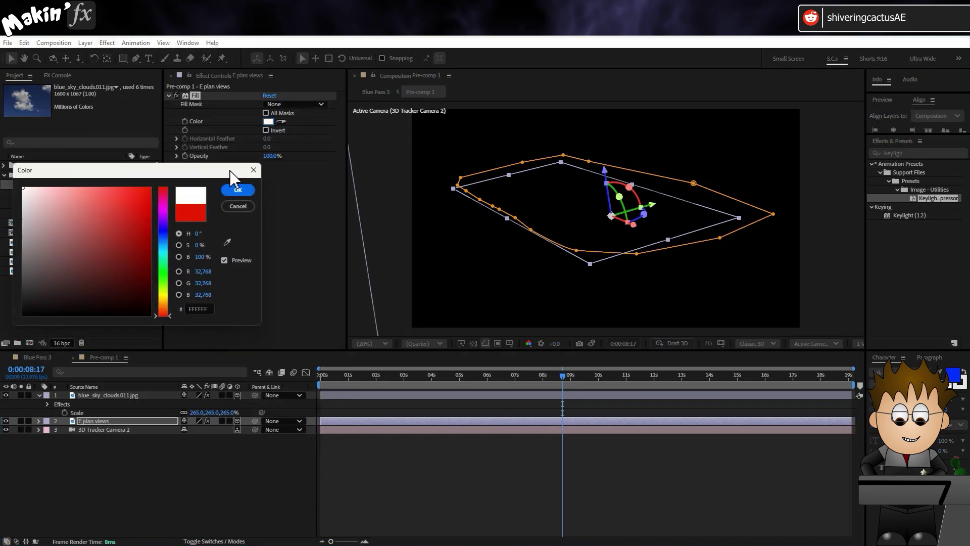
click(238, 190)
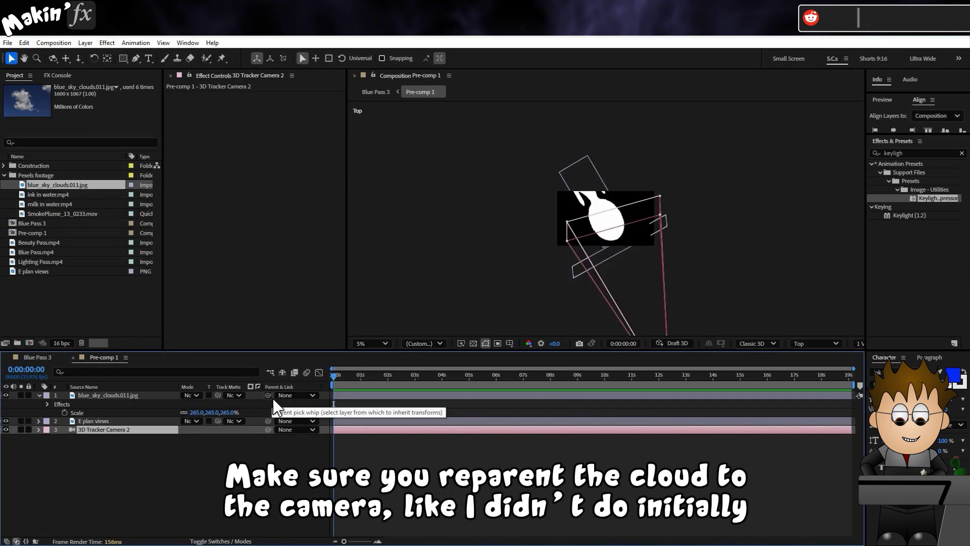
Step: Parent the cloud to 3D Tracker Camera 2 and check it later in the shot
drag(268, 395, 113, 429)
drag(342, 377, 452, 377)
key(F12)
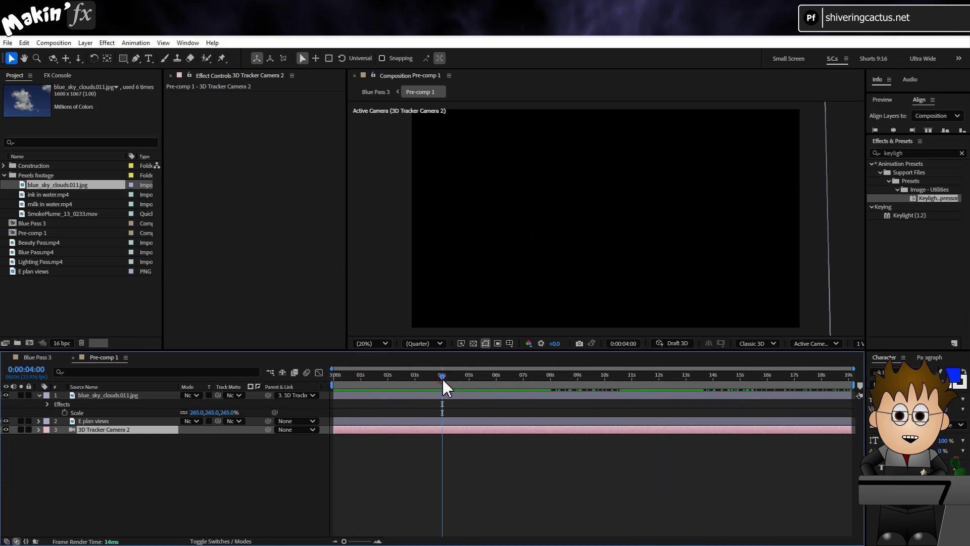
Step: In Blue Pass 3, move Pre-comp 1 to the bottom, lock it, and hide E plan views
click(73, 358)
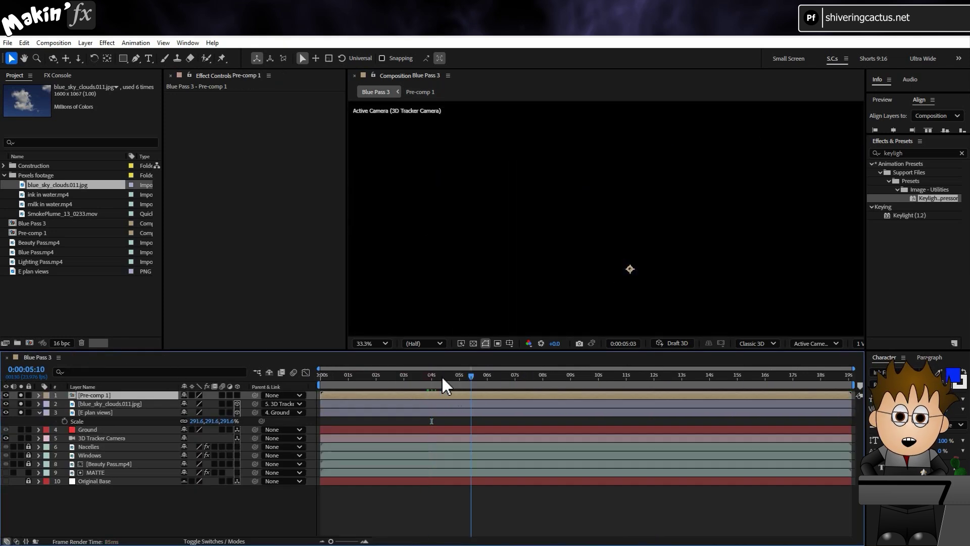
drag(479, 377, 497, 376)
drag(140, 395, 89, 481)
click(28, 481)
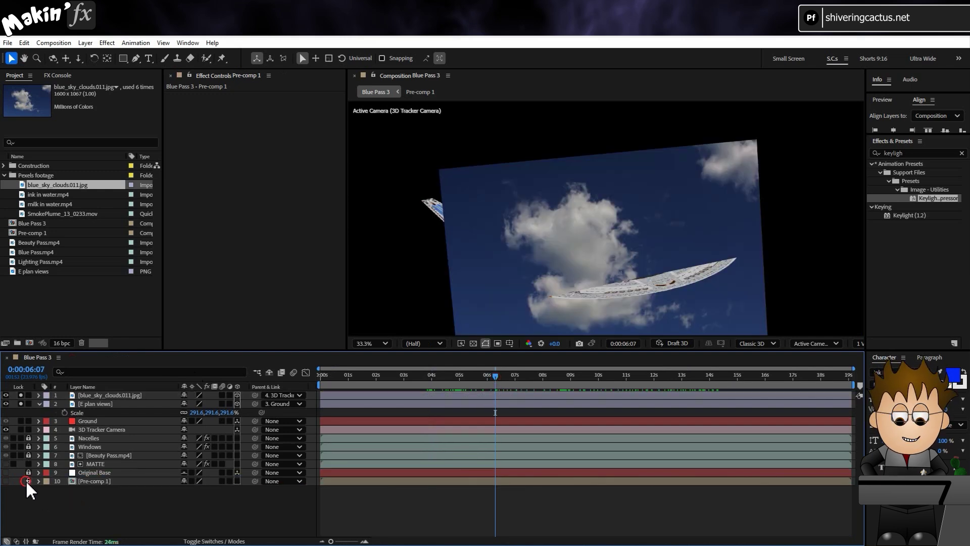
click(71, 412)
click(100, 403)
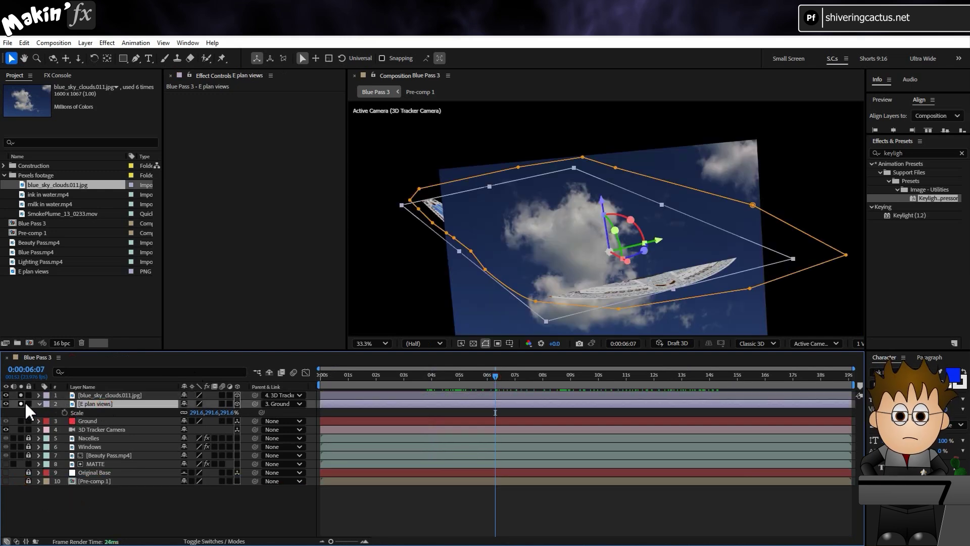
click(5, 403)
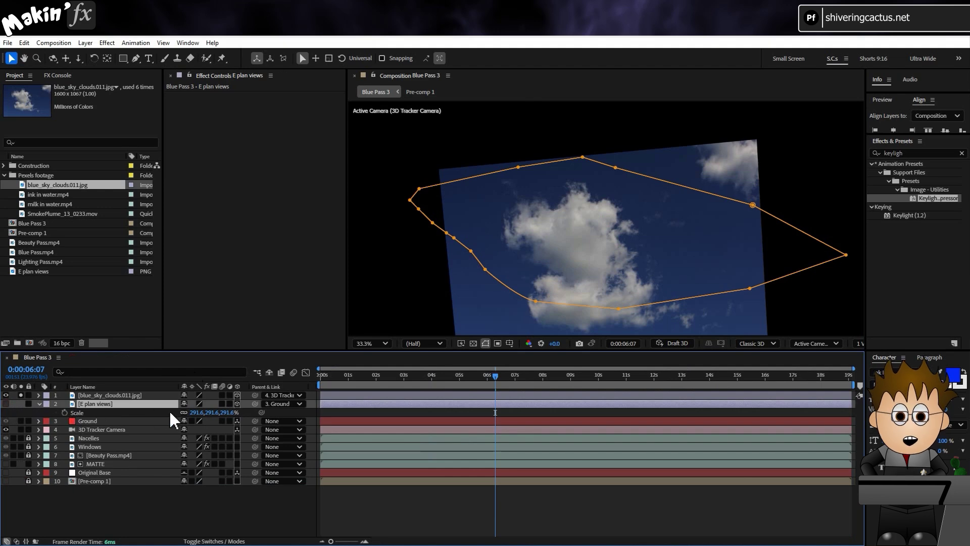
Step: Set the cloud layer's track matte to Pre-comp 1, inverted and luma-based
click(125, 395)
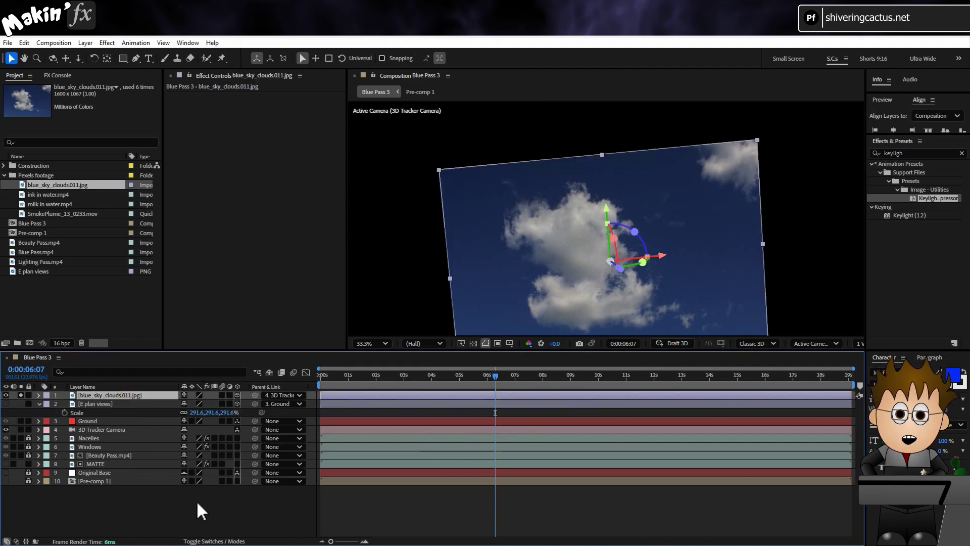
click(228, 542)
click(234, 395)
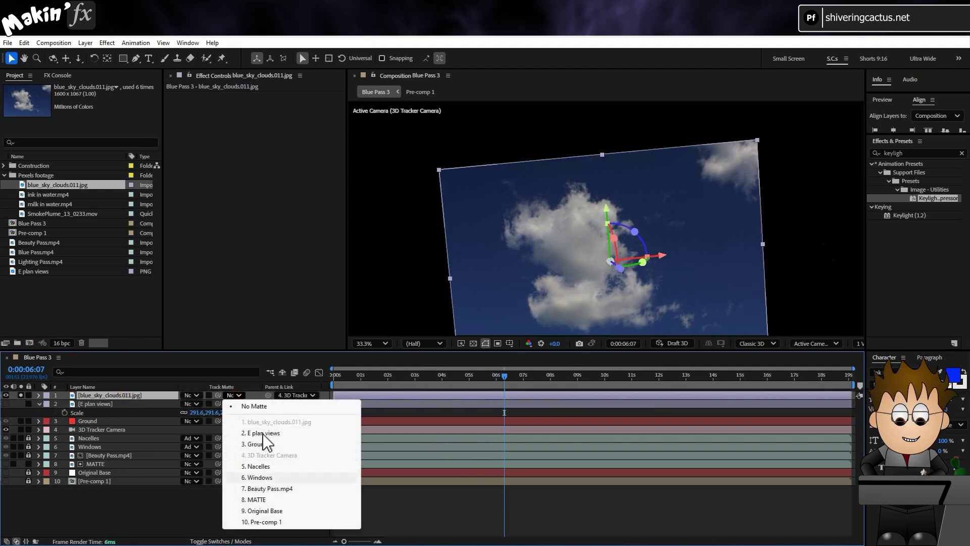
click(261, 521)
click(250, 395)
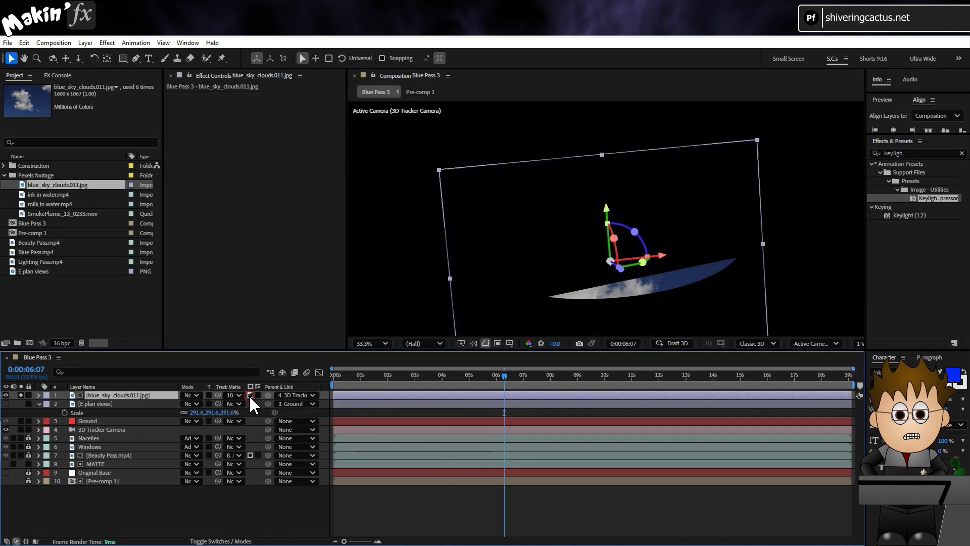
click(257, 395)
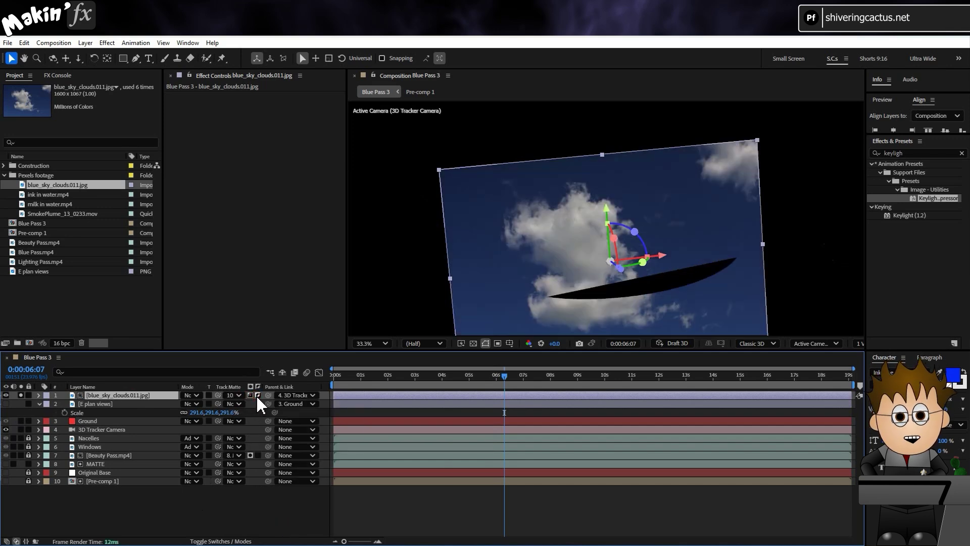
click(16, 486)
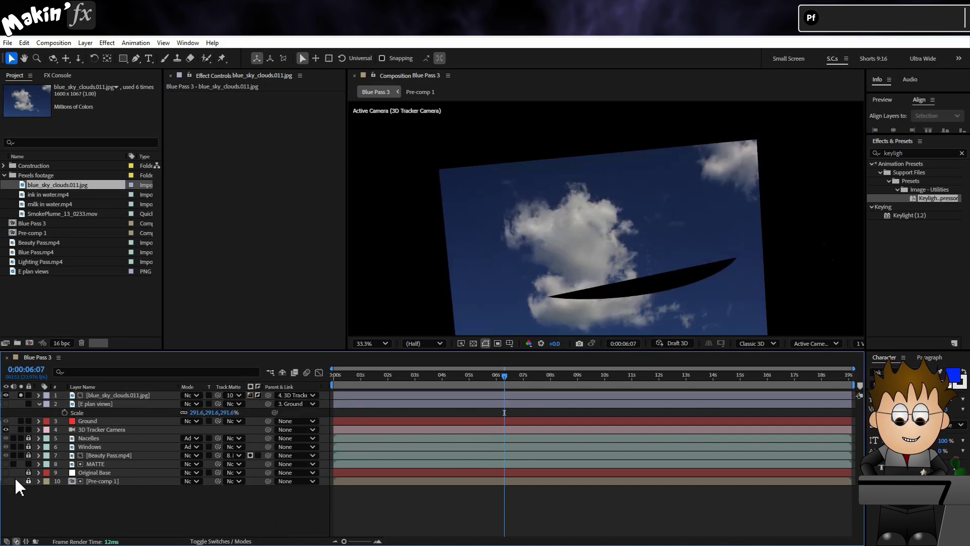
Step: Soften Pre-comp 1 with a Fast Box Blur
click(101, 481)
click(111, 44)
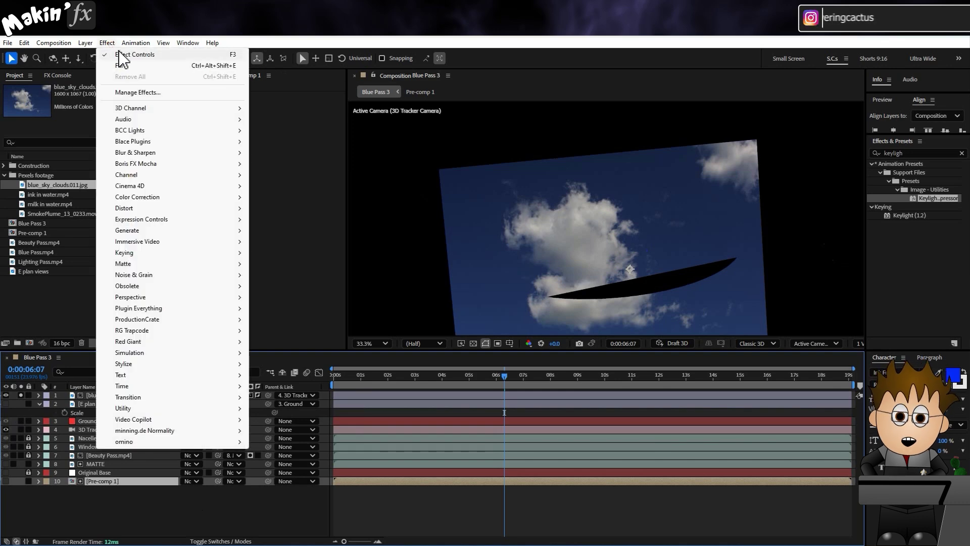
click(175, 153)
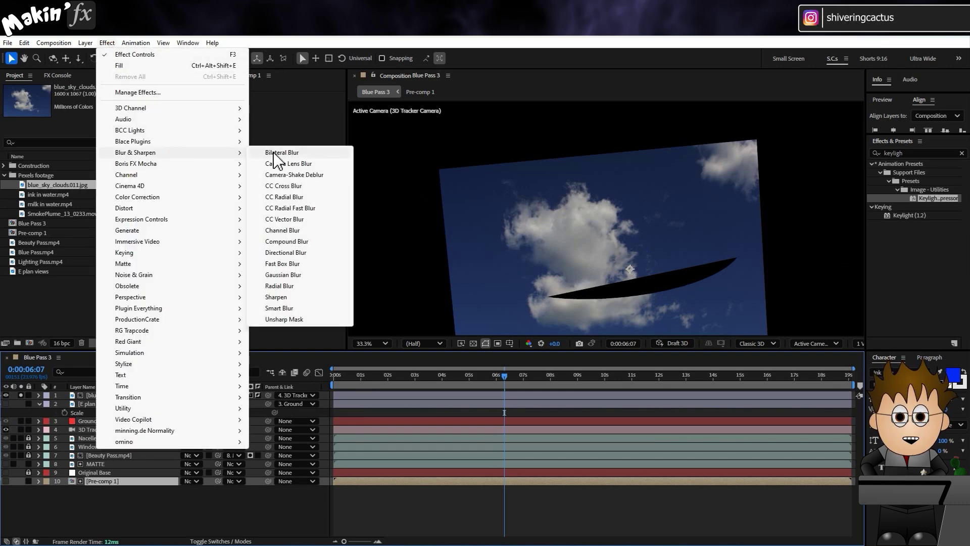
click(309, 264)
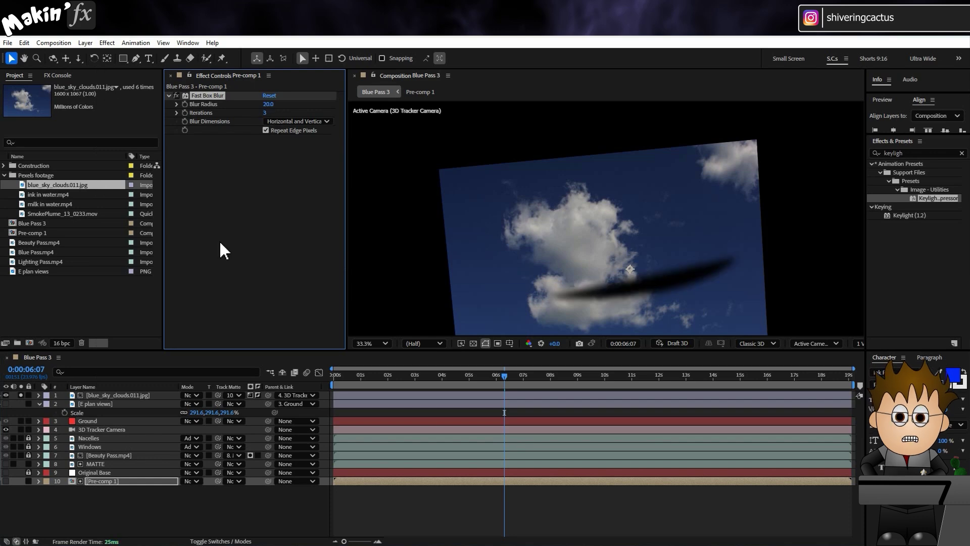
Step: Draw a closed mask around the cloud in the cloud photo's layer view
double_click(135, 395)
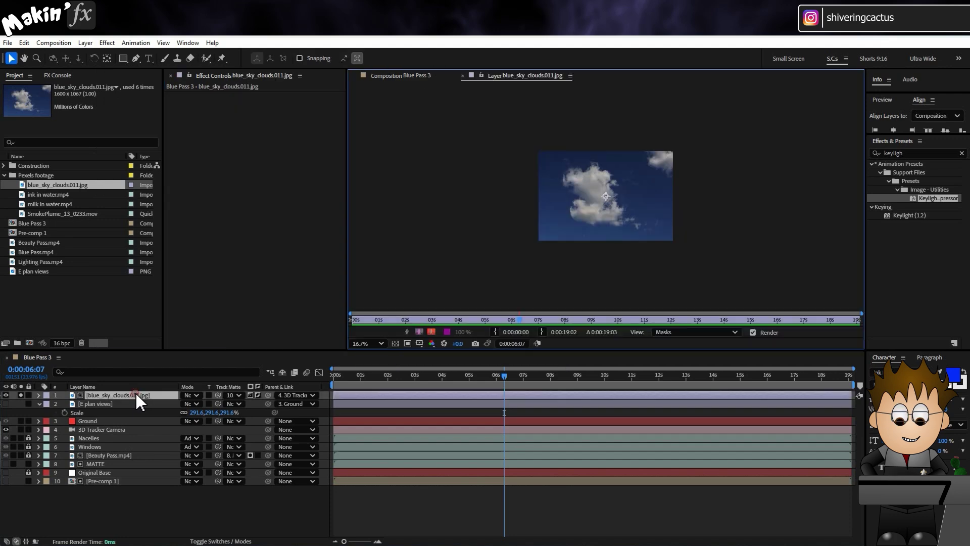
click(135, 58)
click(546, 111)
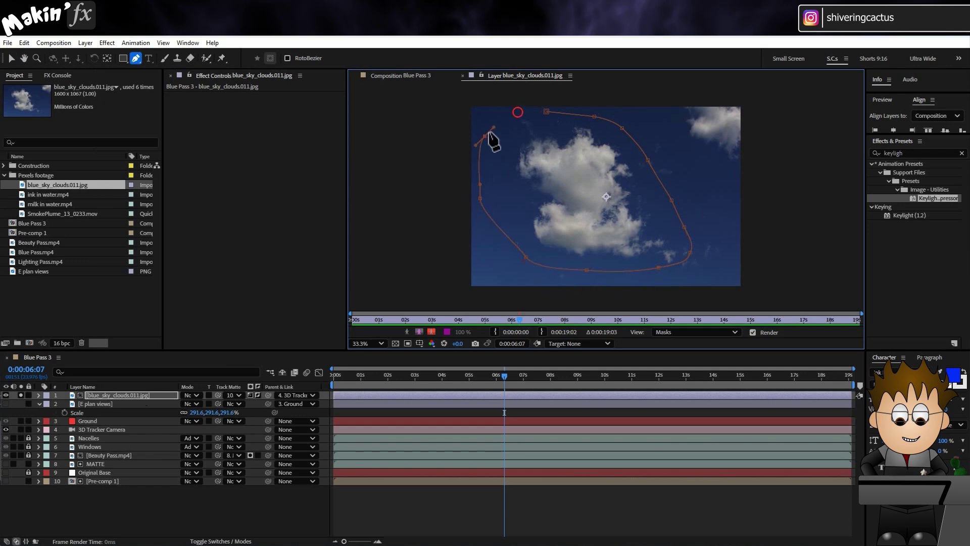
click(547, 112)
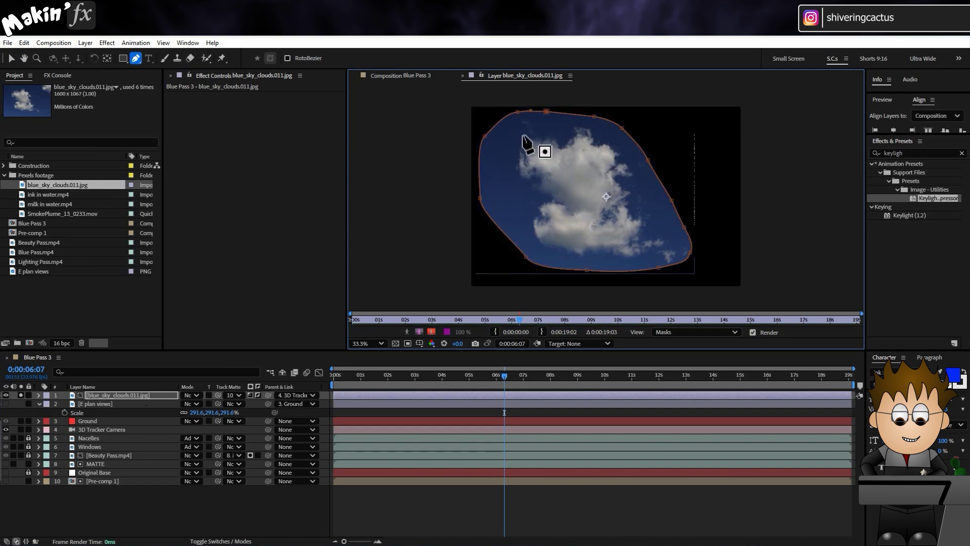
Step: Apply the Keylight preset to the clouds, sample the blue sky, and unsolo the layer
click(463, 75)
click(127, 394)
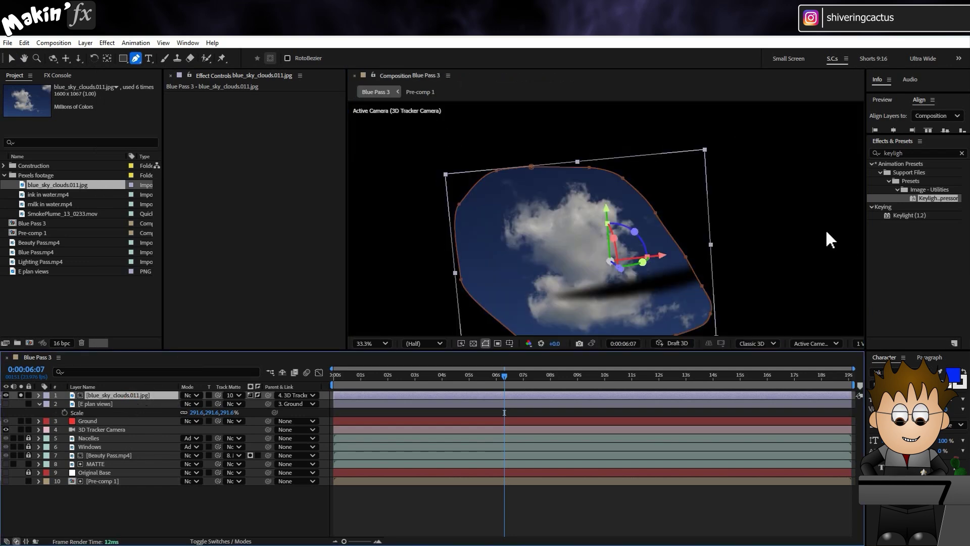
drag(939, 198, 247, 183)
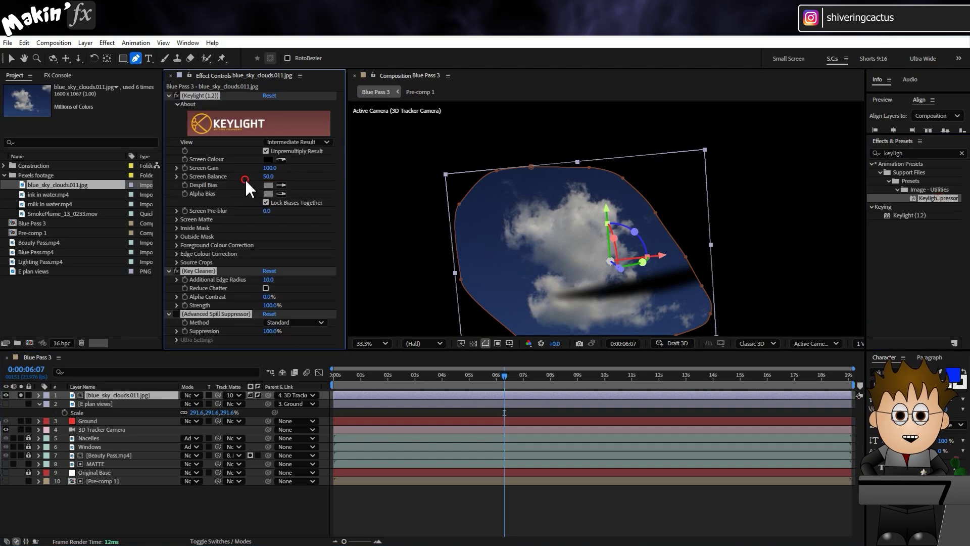
click(539, 277)
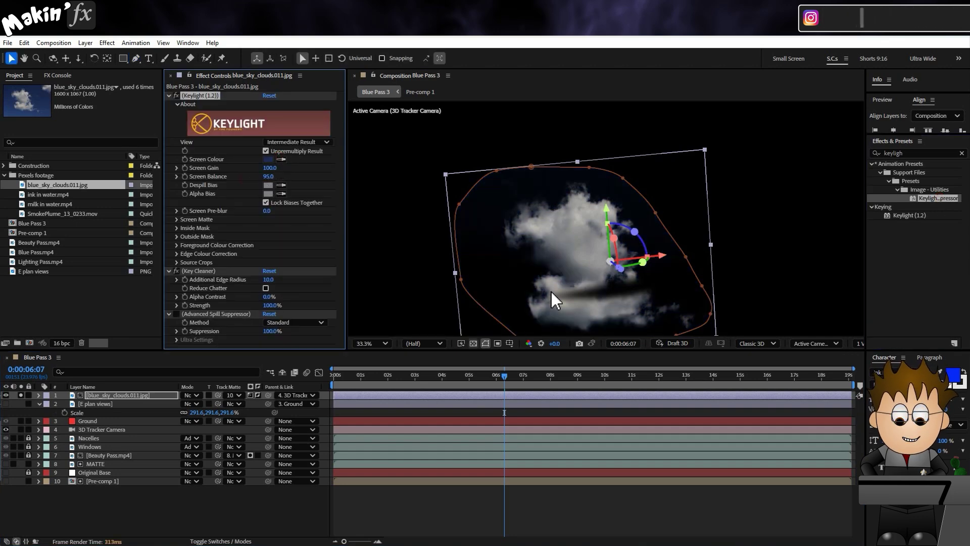
click(21, 395)
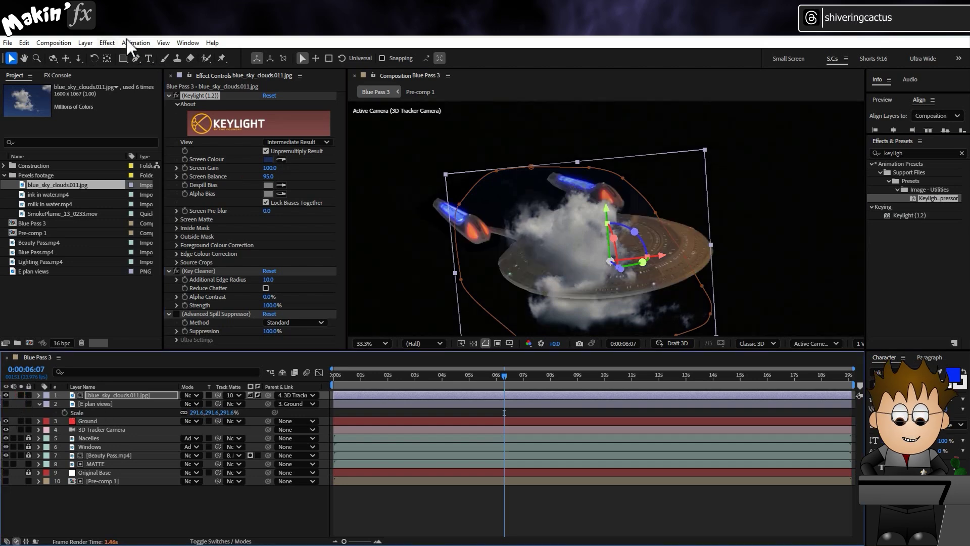
Step: Apply a Tritone effect to the cloud with orange midtones 975409
click(107, 43)
click(167, 197)
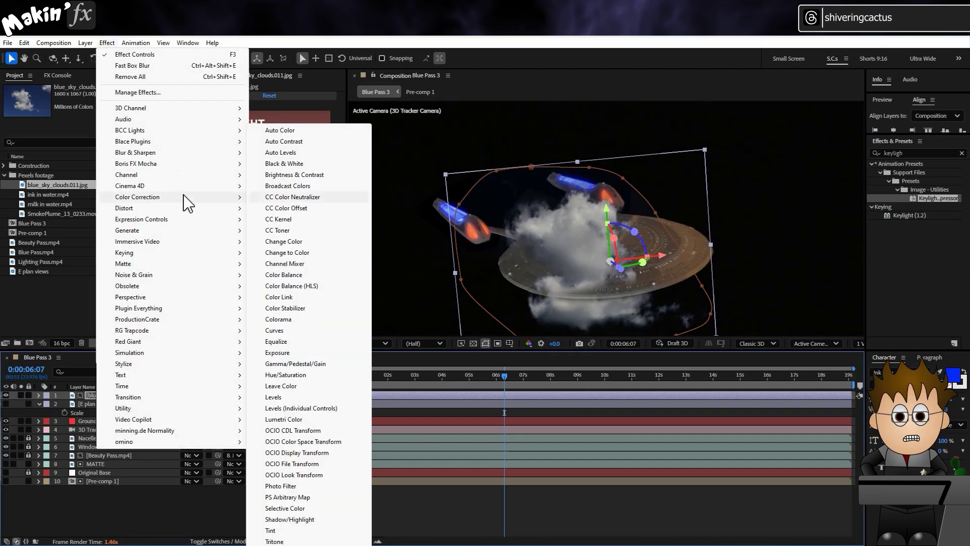
click(275, 541)
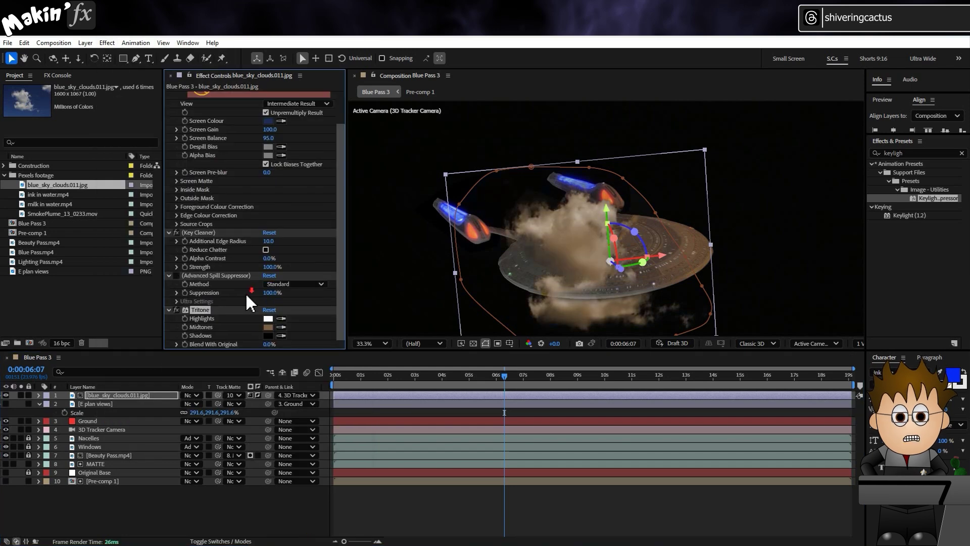
click(267, 327)
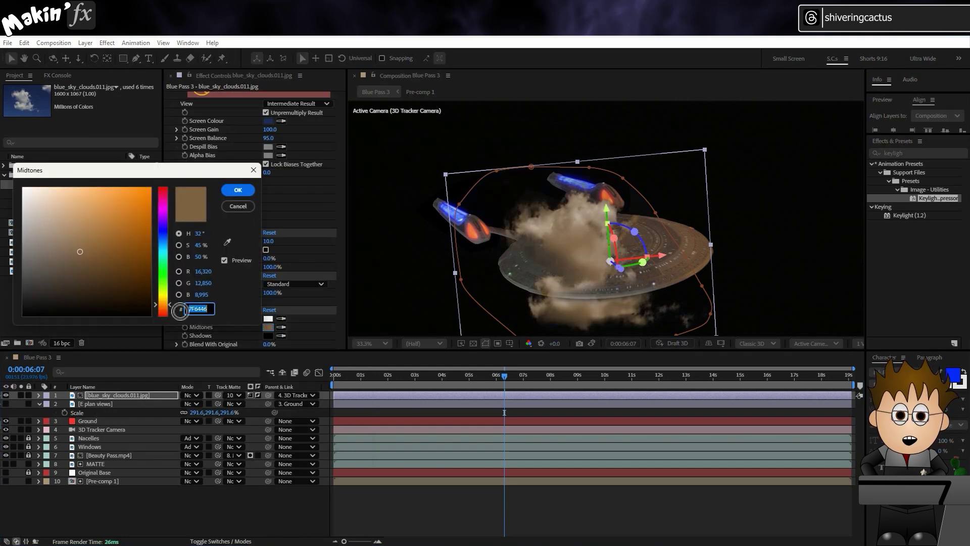
drag(130, 253, 140, 254)
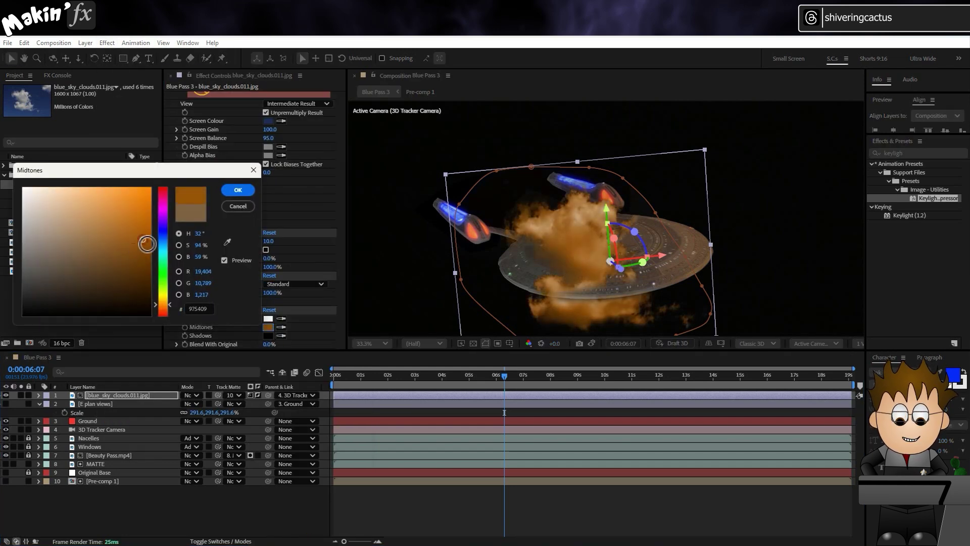
click(238, 190)
Step: Set the Tritone highlights colour to orange C16E15
click(268, 319)
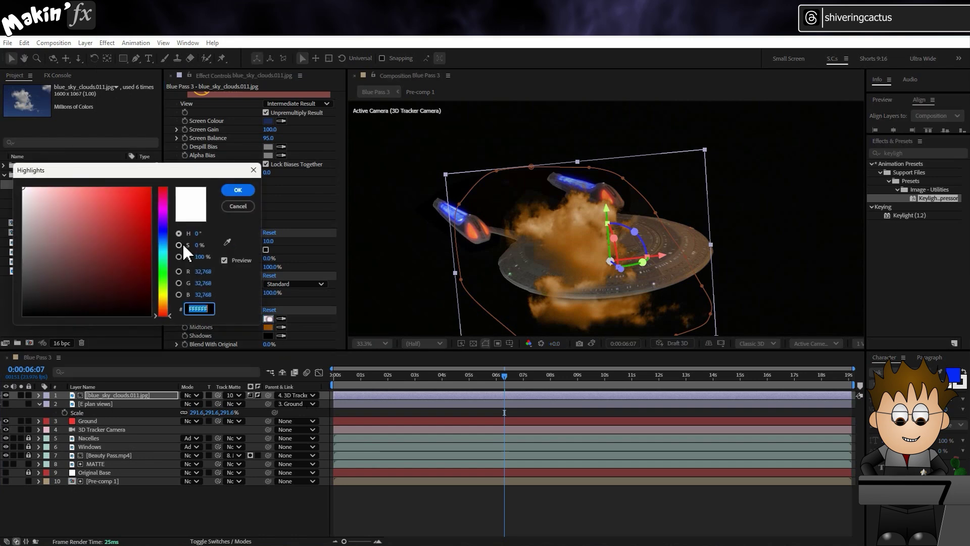
click(163, 299)
click(138, 223)
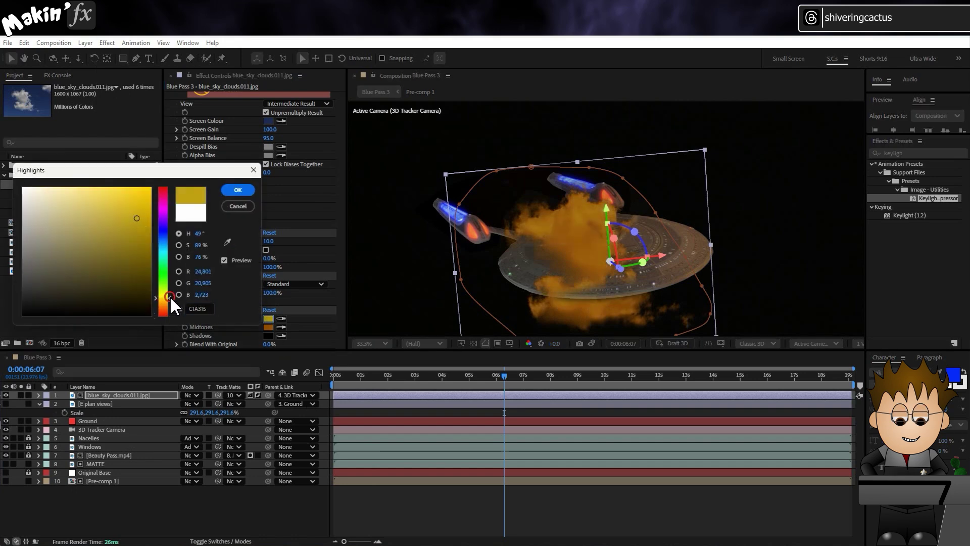
mouse_move(171, 303)
mouse_down()
mouse_move(171, 323)
mouse_move(172, 303)
mouse_up()
Step: Confirm the highlights colour and move a cloud copy below Beauty Pass.mp4 with No Matte
click(236, 191)
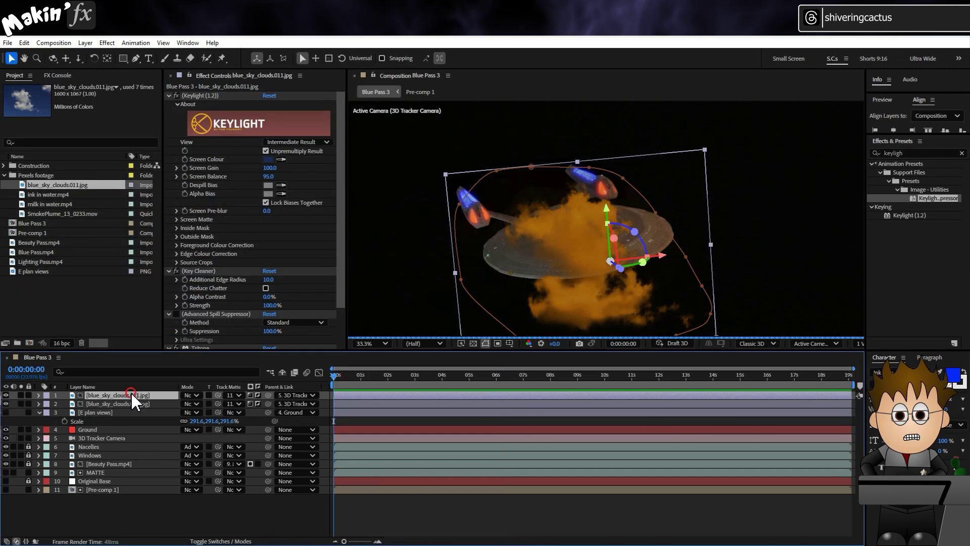
drag(131, 392, 120, 464)
click(234, 463)
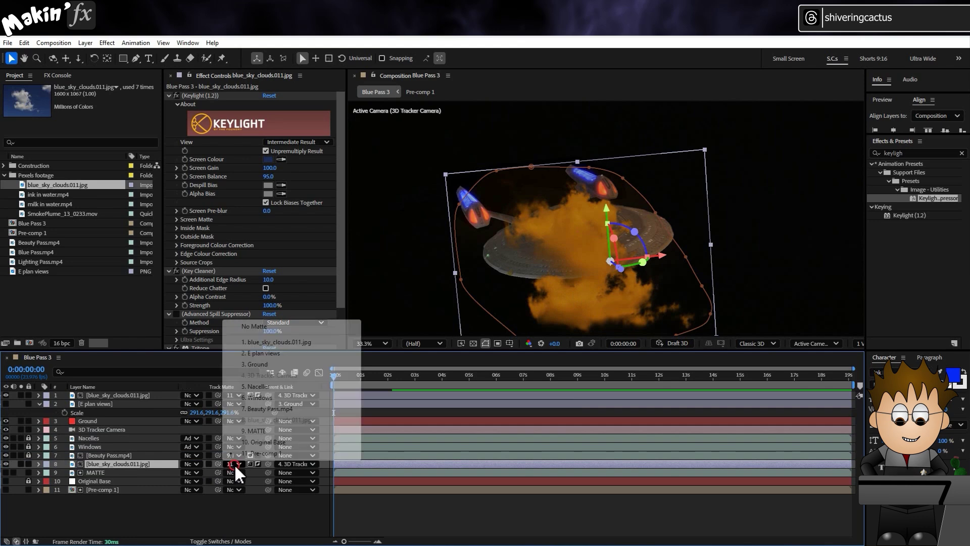
click(268, 326)
Step: Deselect all layers and preview the shot
key(ctrl+shift+h)
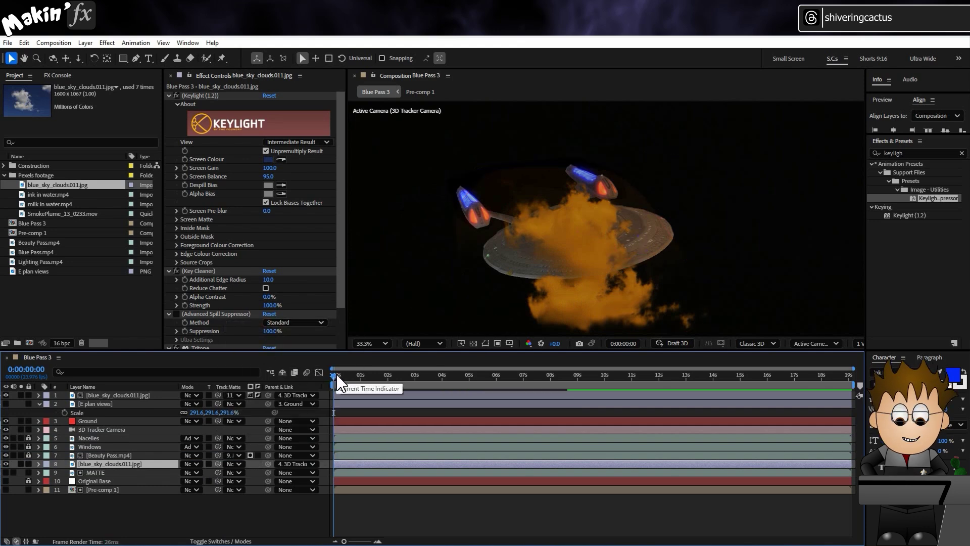
key(space)
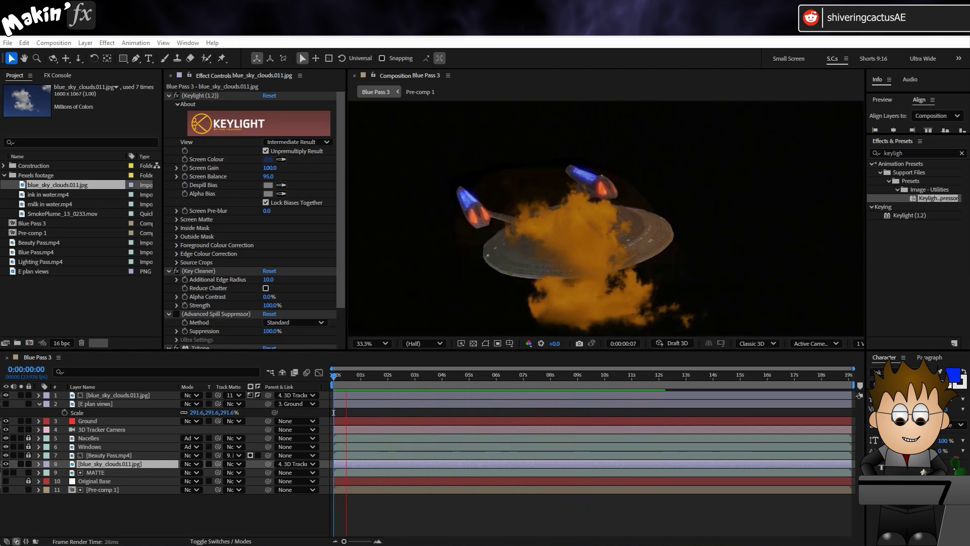
key(space)
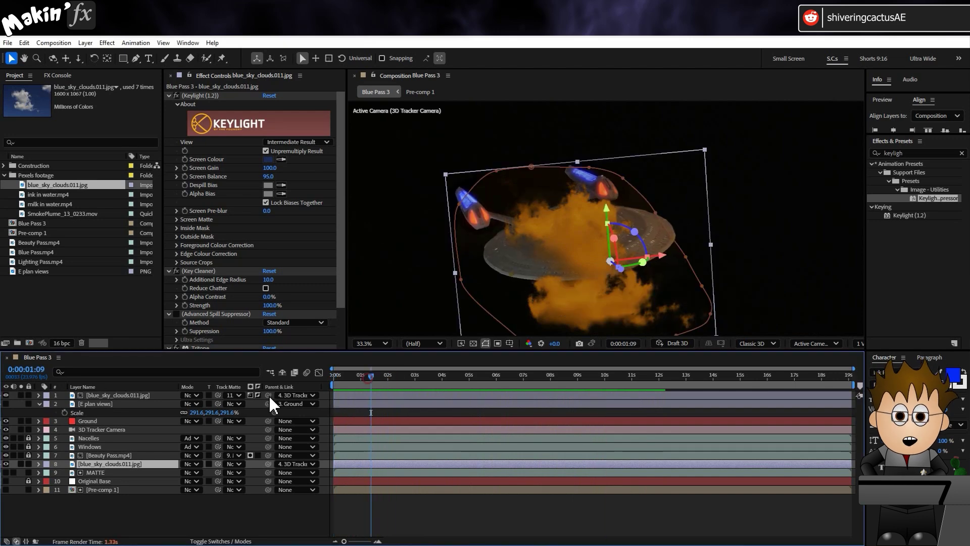
Step: Add Twirl to the top cloud layer, keyframing Angle from 0° to 29° at 8:08
click(92, 396)
click(107, 43)
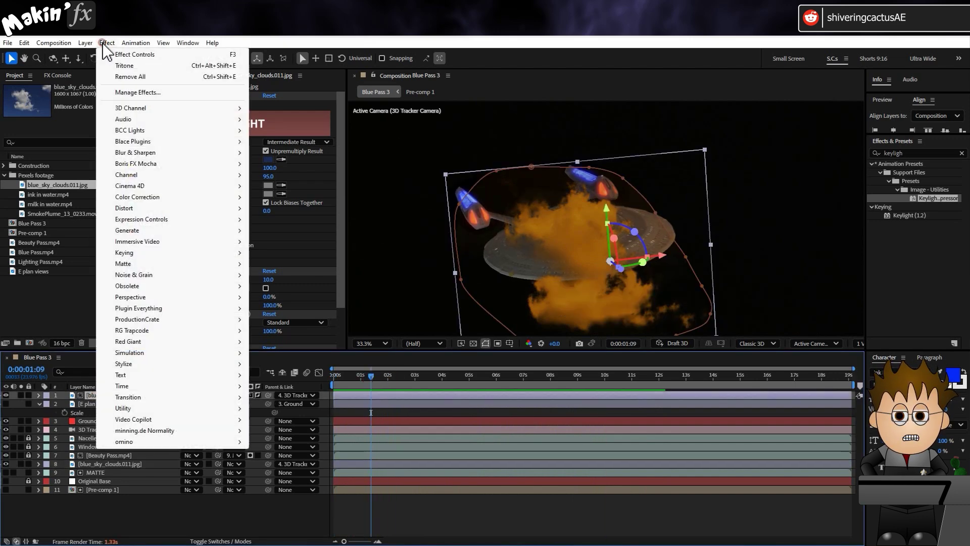
mouse_move(127, 208)
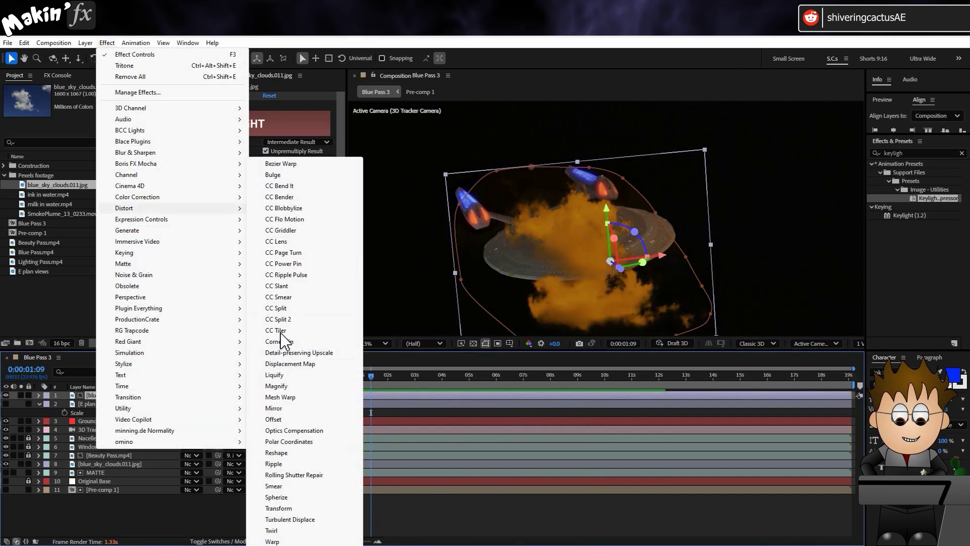
click(273, 530)
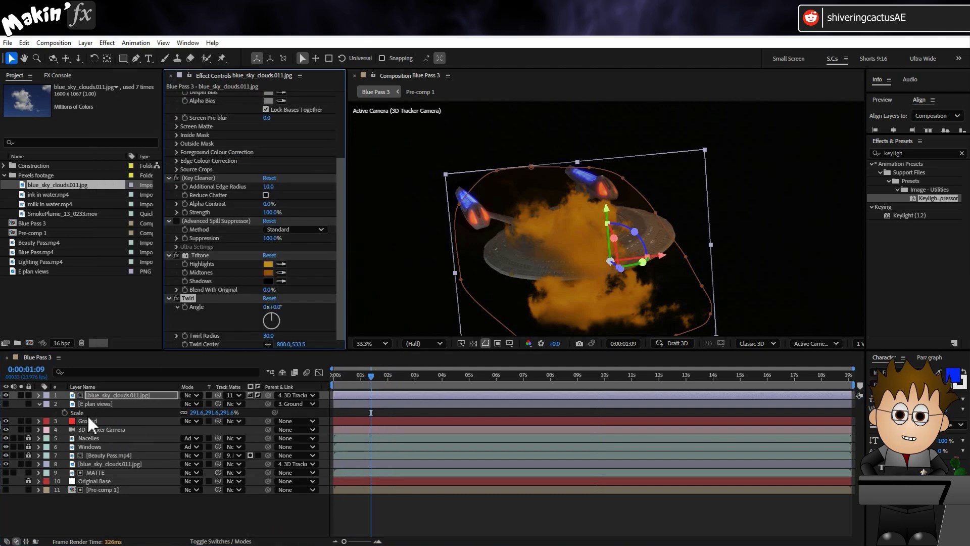
click(185, 307)
drag(371, 376, 559, 377)
click(279, 308)
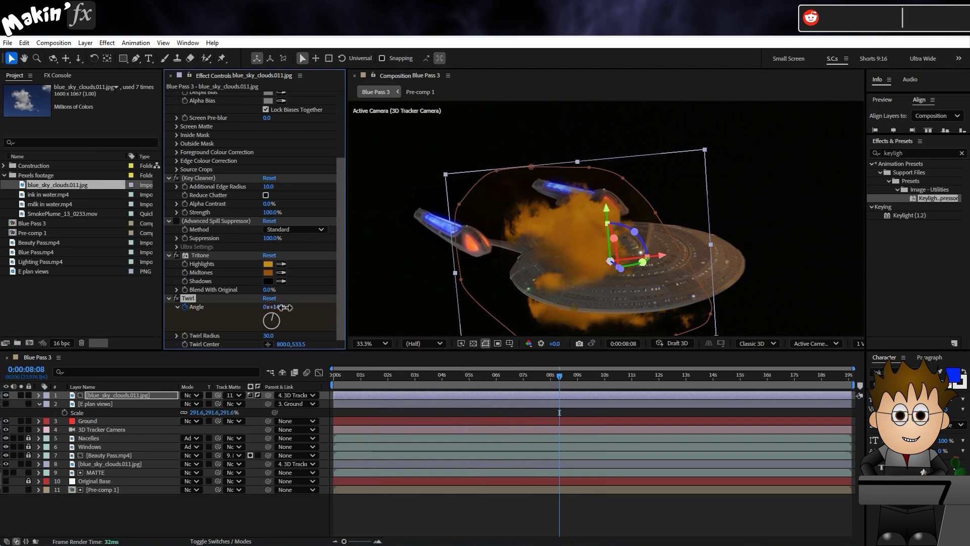
drag(284, 307, 295, 308)
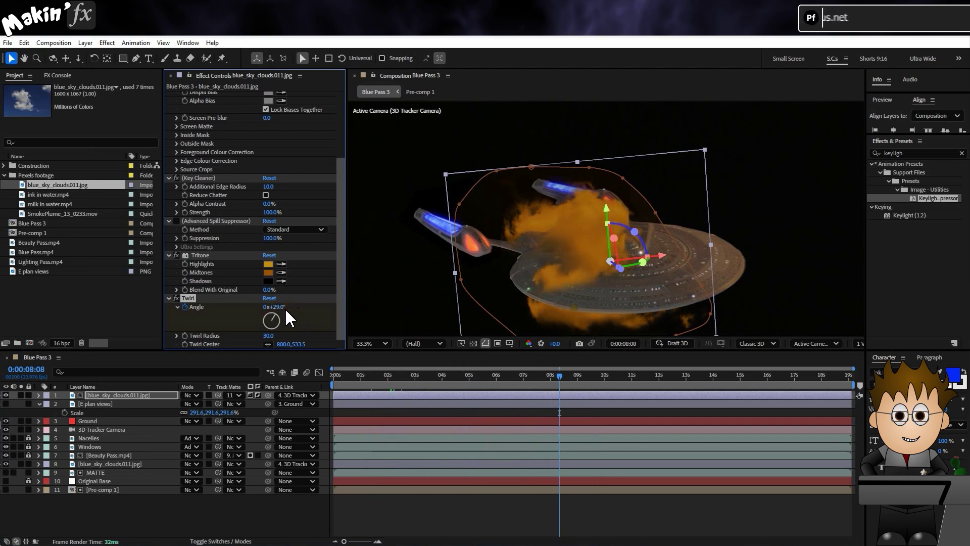